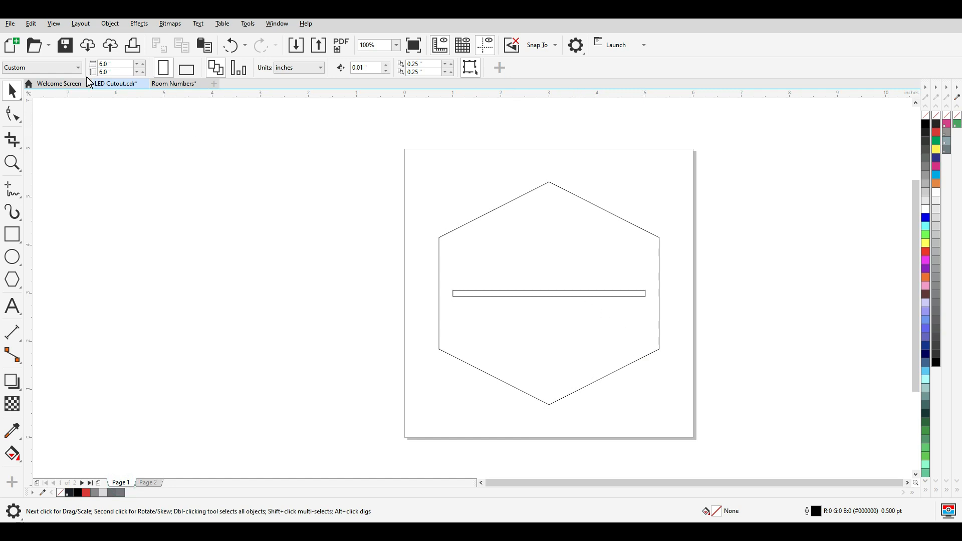
Step: Start exporting the hexagon and slot drawing and name the export file LED Cutout Base
left_click(15, 28)
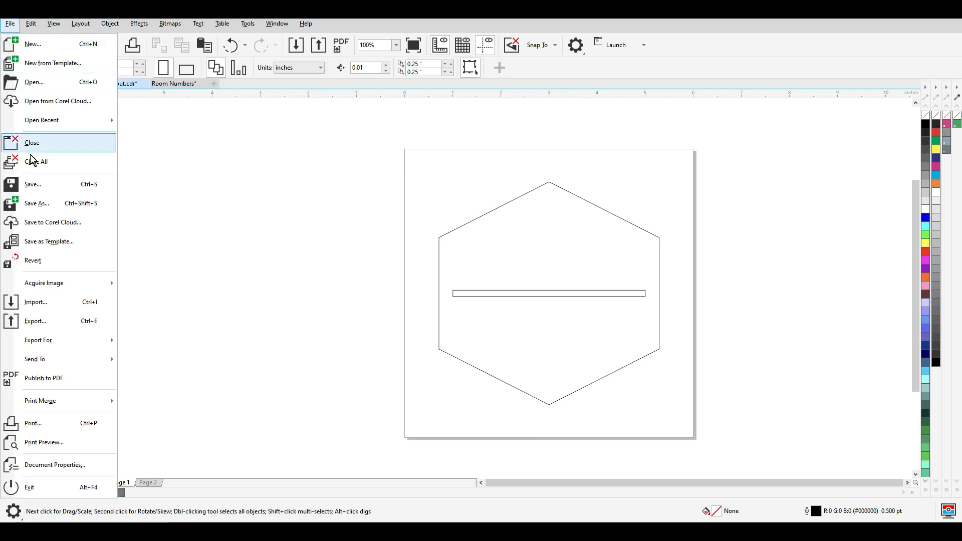
left_click(54, 324)
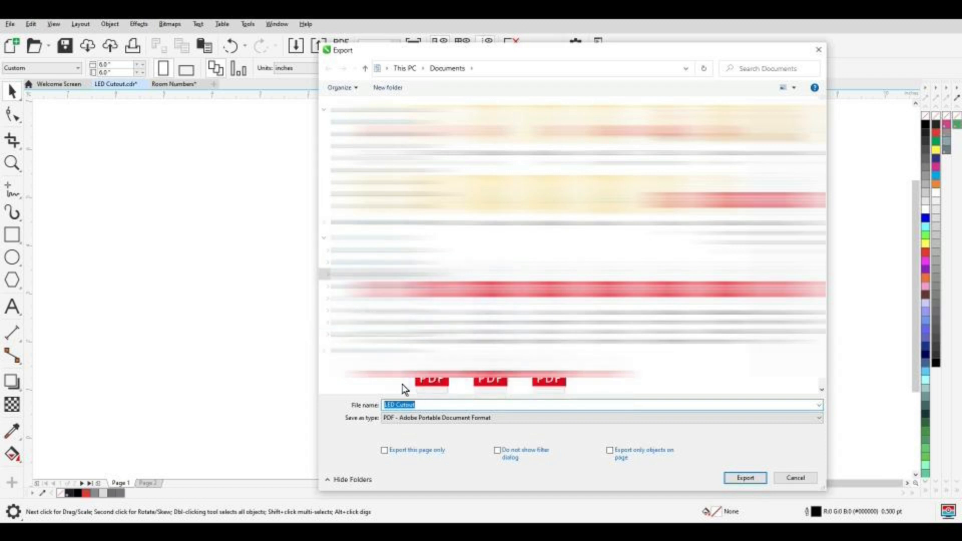
left_click(416, 404)
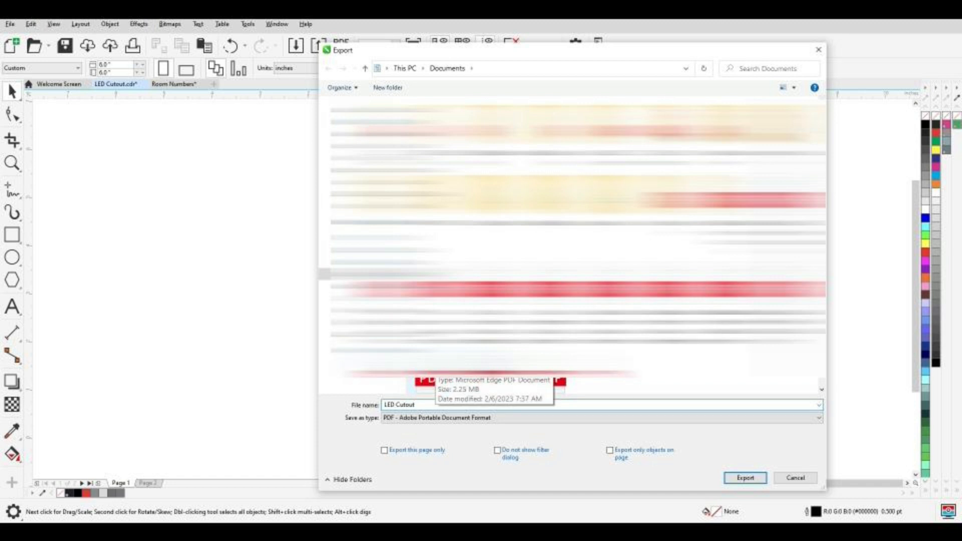
type("Base")
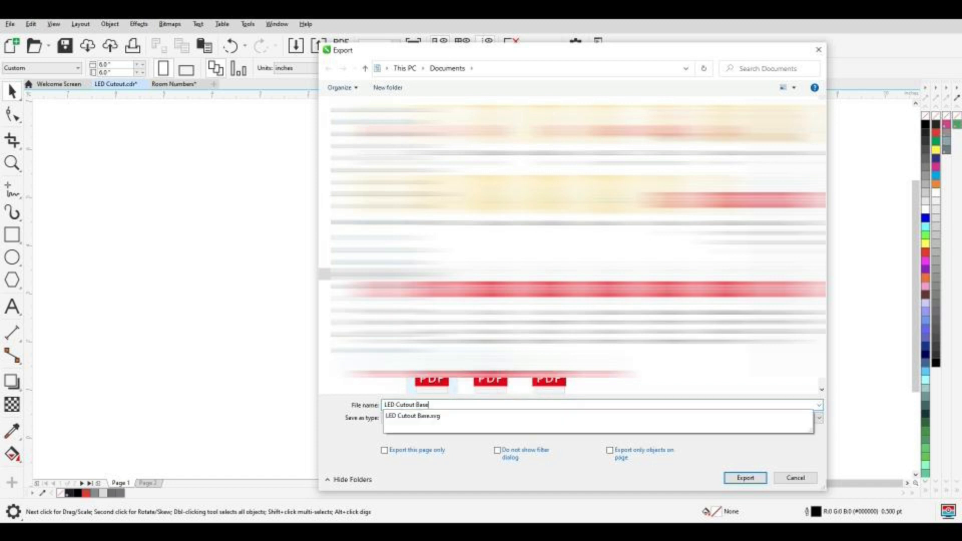
left_click(358, 448)
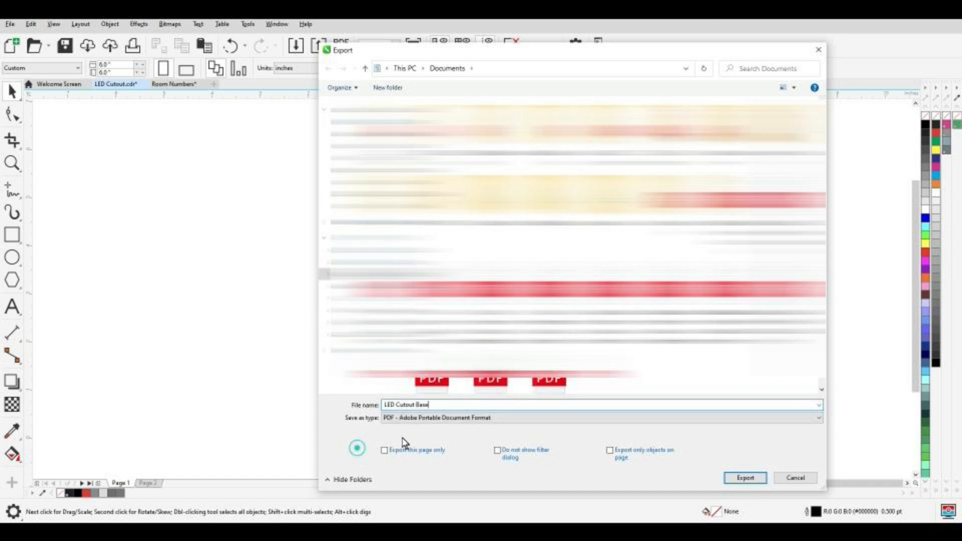
Step: Set the export format to SVG - Scalable Vector Graphics and export the file with the offered SVG 1.1 settings
left_click(442, 423)
scroll(446, 423, "down", 2)
scroll(576, 295, "down", 4)
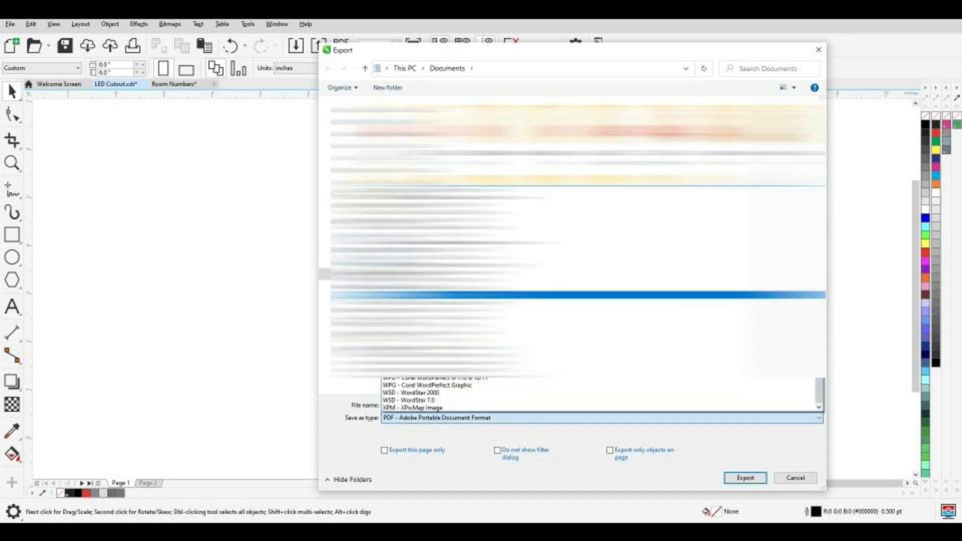
left_click(576, 295)
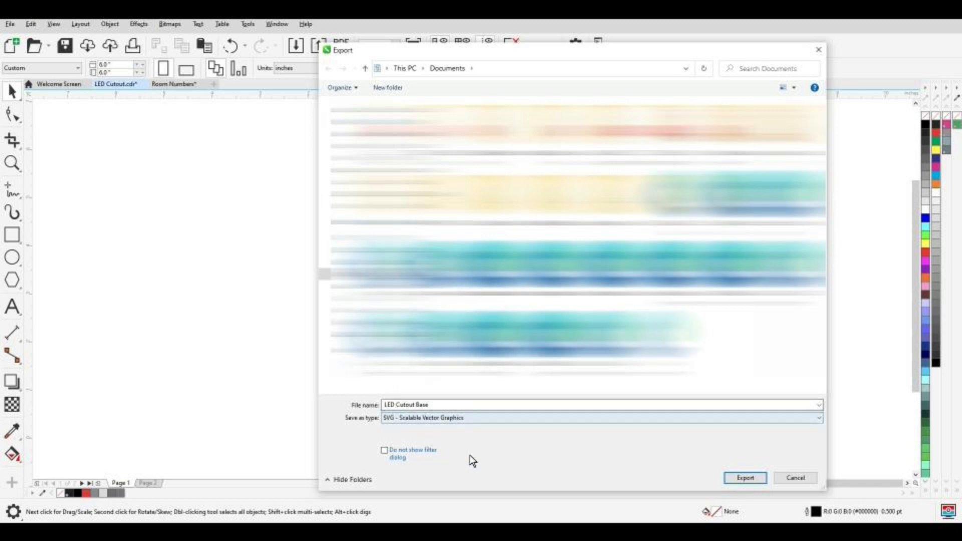
left_click(745, 478)
left_click_drag(526, 242, 441, 105)
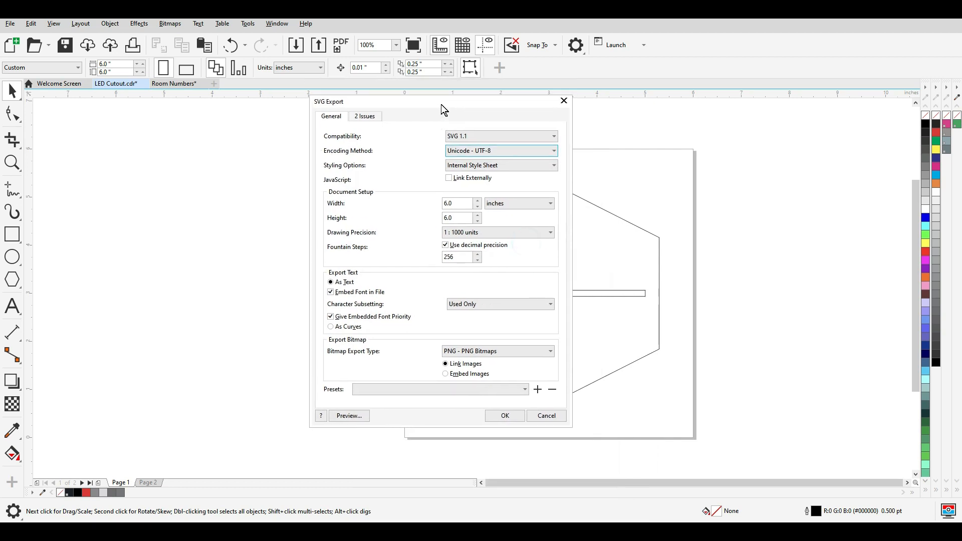
left_click(505, 416)
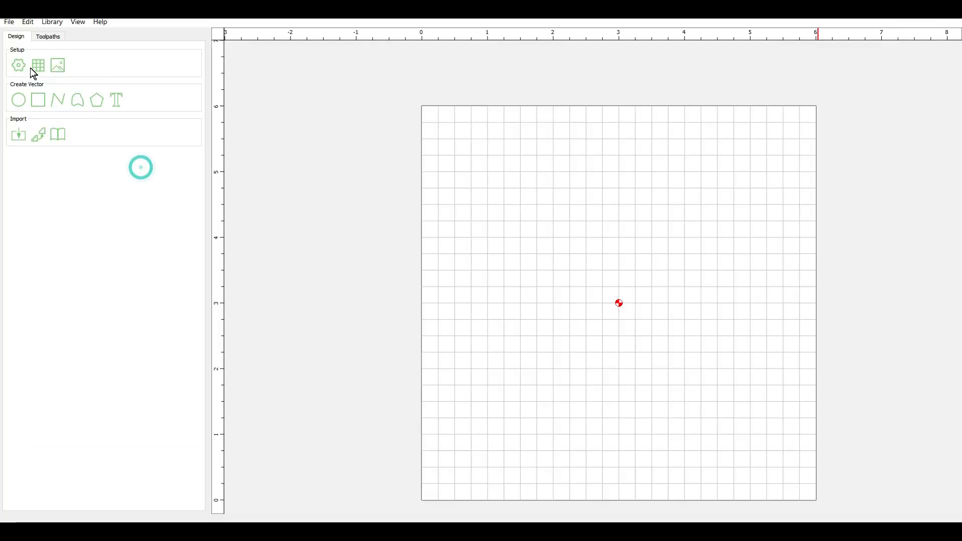
Step: Switch to Carbide Create and accept a job setup with 6 x 6 in hardwood stock, 0.7625 in thick, zeroed at the top center
left_click(20, 65)
double_click(501, 145)
double_click(496, 163)
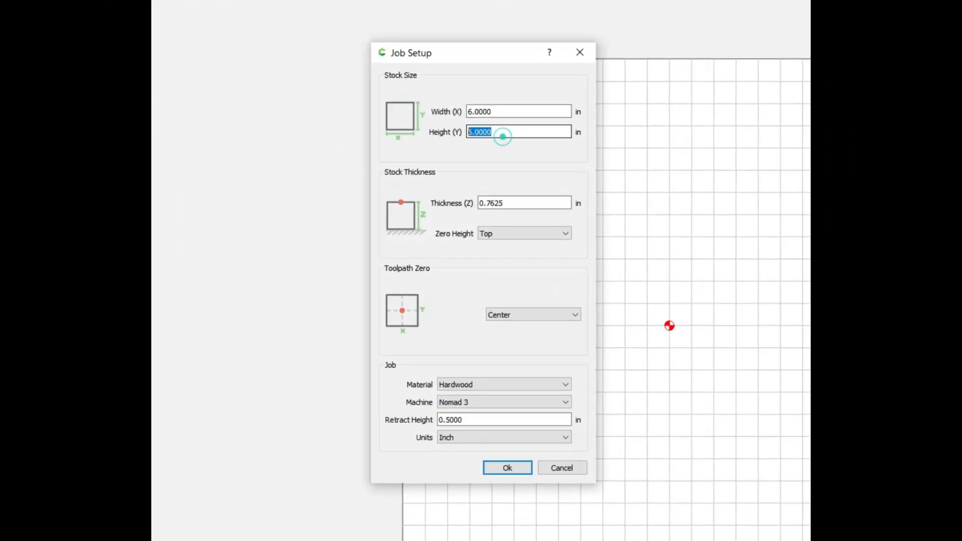
double_click(510, 203)
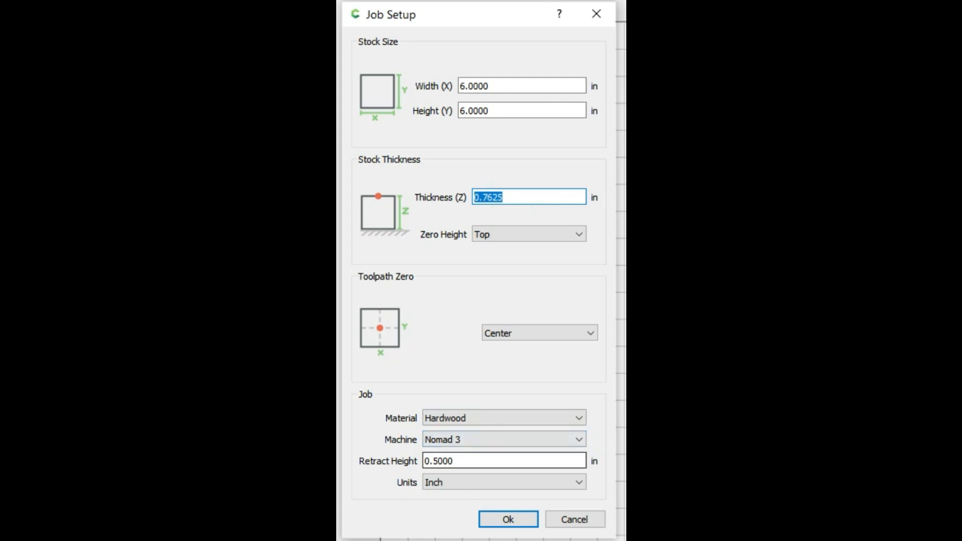
left_click(516, 524)
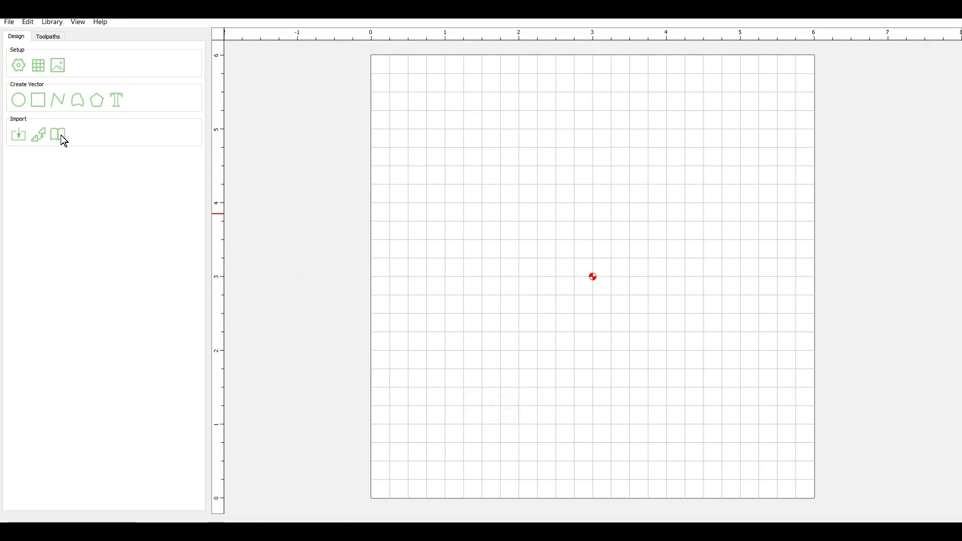
Step: Import the LED Cutout Base vector file into the job
left_click(17, 135)
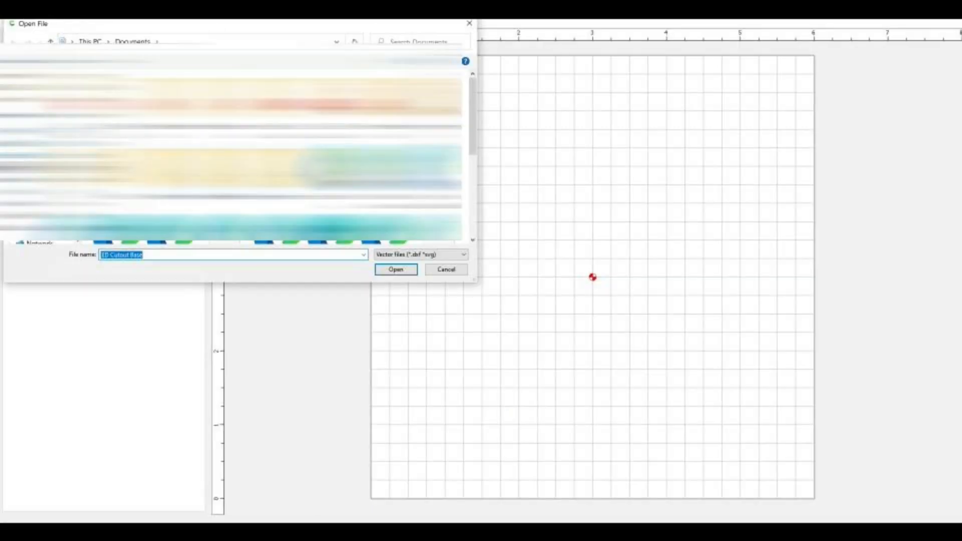
left_click(393, 188)
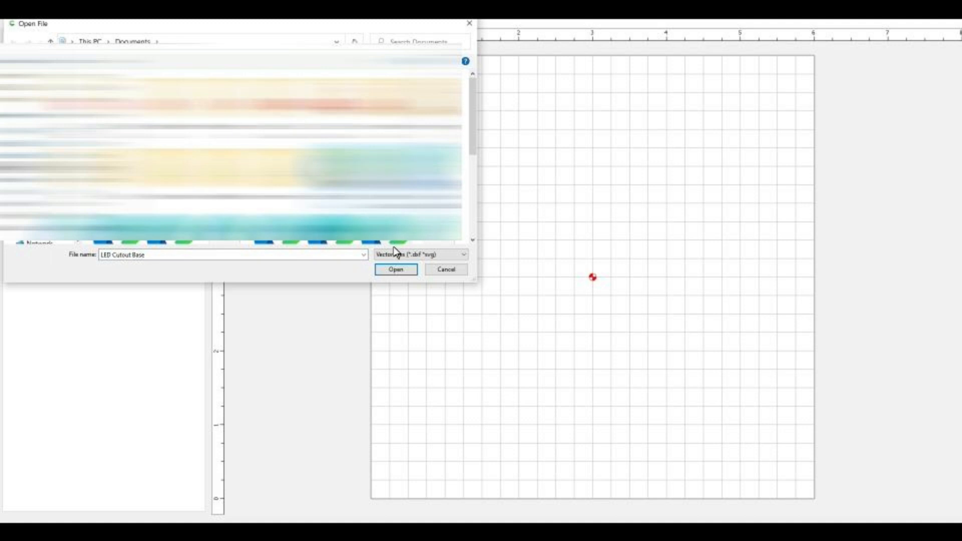
left_click(396, 270)
left_click(627, 323)
left_click(338, 132)
Step: Group the hexagon and the slot and center the group on the stock both horizontally and vertically
left_click_drag(317, 86, 826, 508)
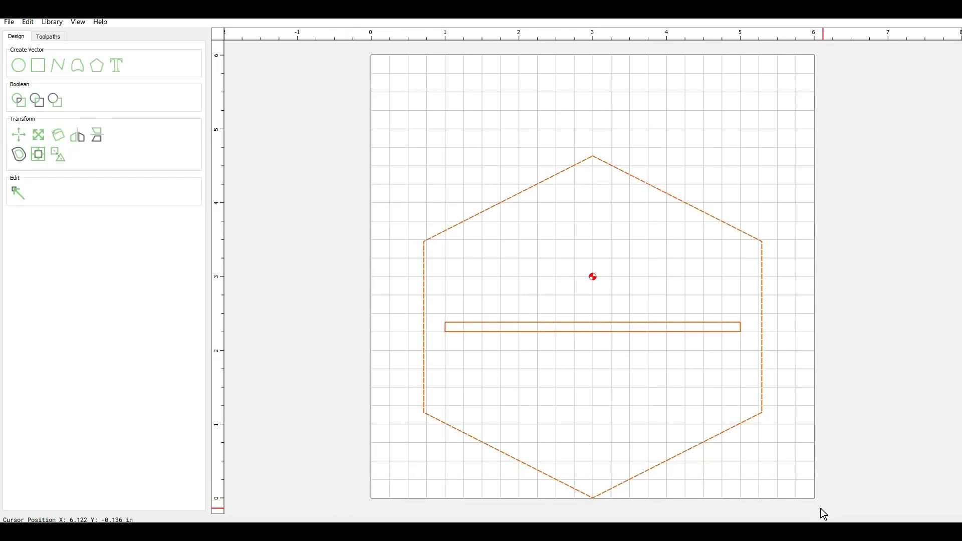
left_click(58, 154)
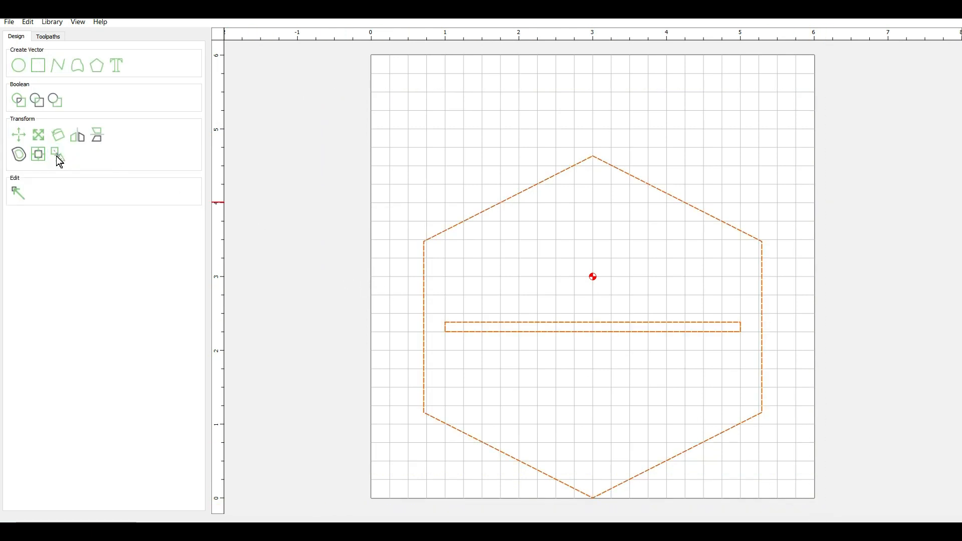
left_click(38, 155)
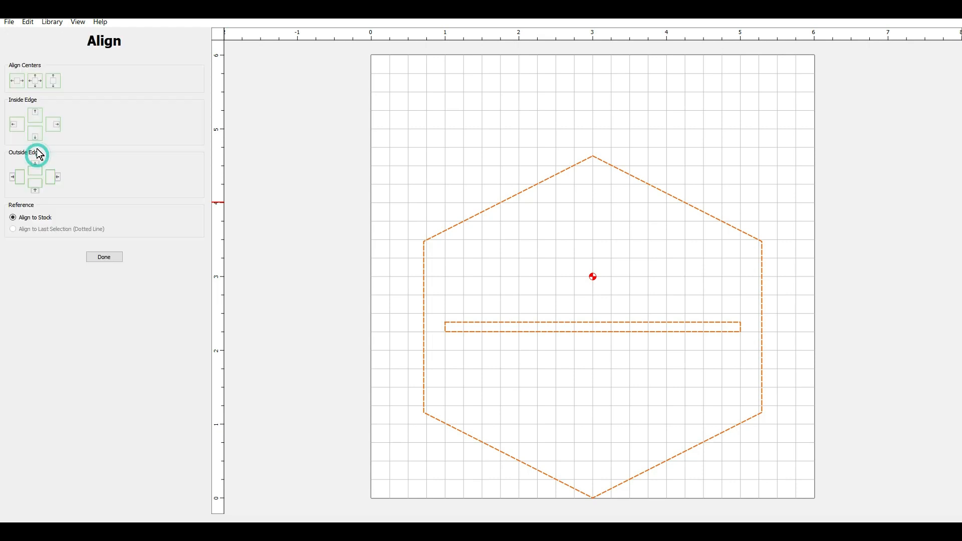
left_click(37, 83)
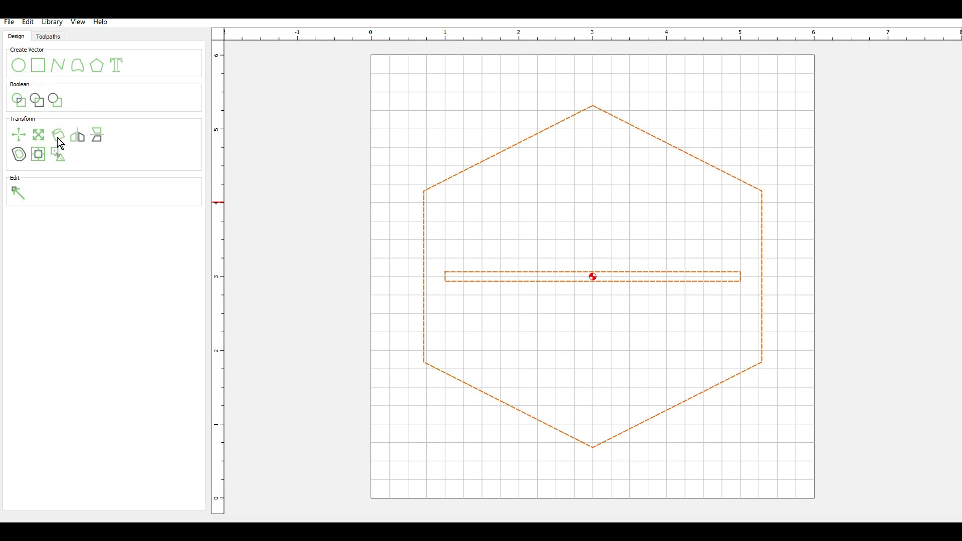
Step: Ungroup the centered hexagon and slot and clear the selection
left_click(293, 283)
left_click(491, 281)
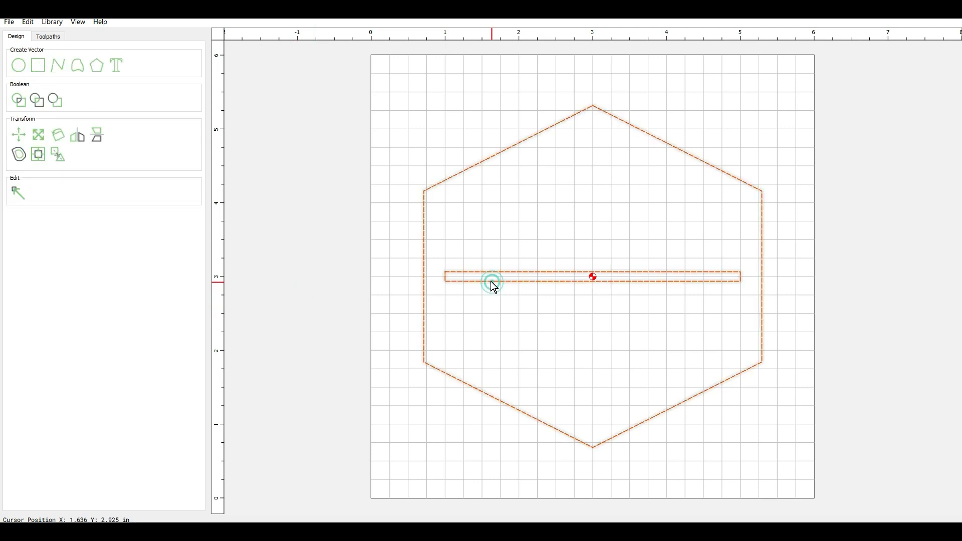
left_click(64, 157)
left_click(336, 205)
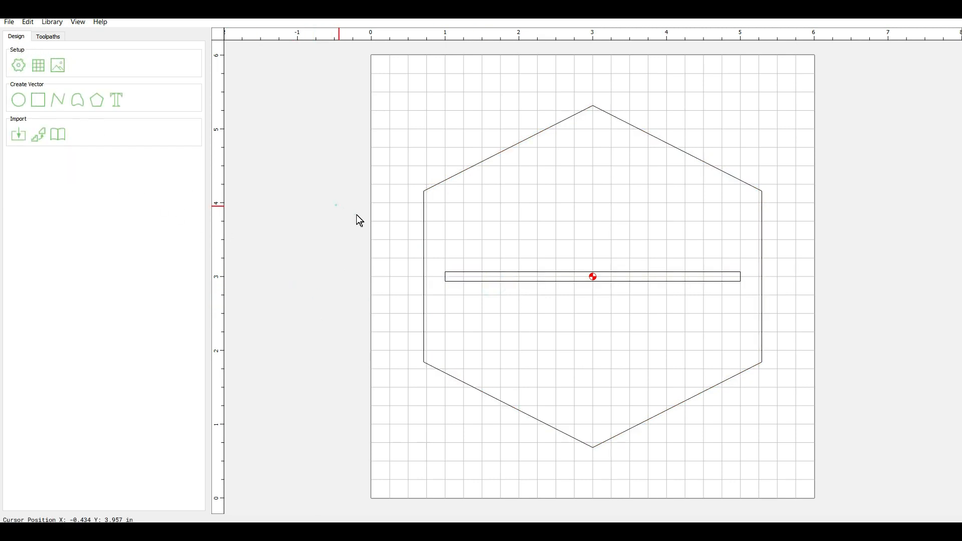
left_click(468, 281)
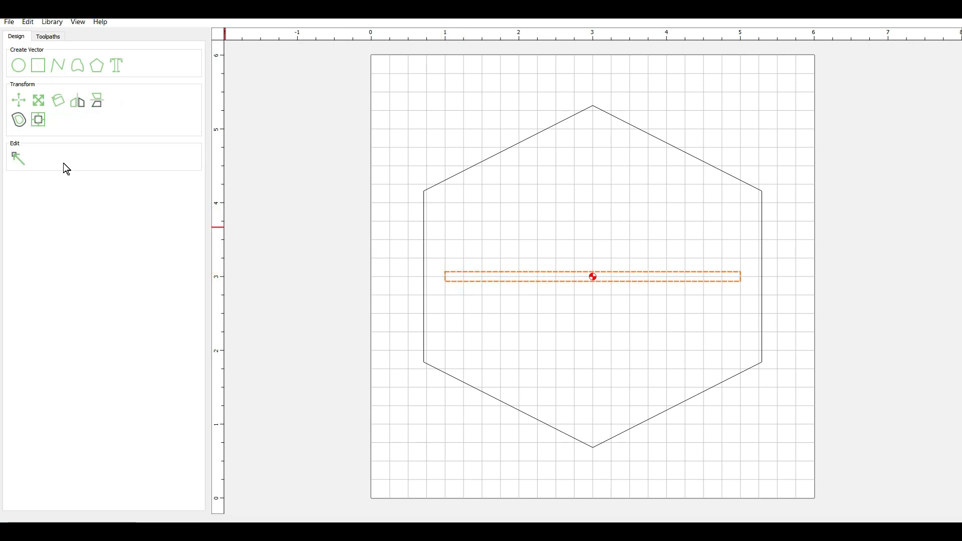
left_click(17, 159)
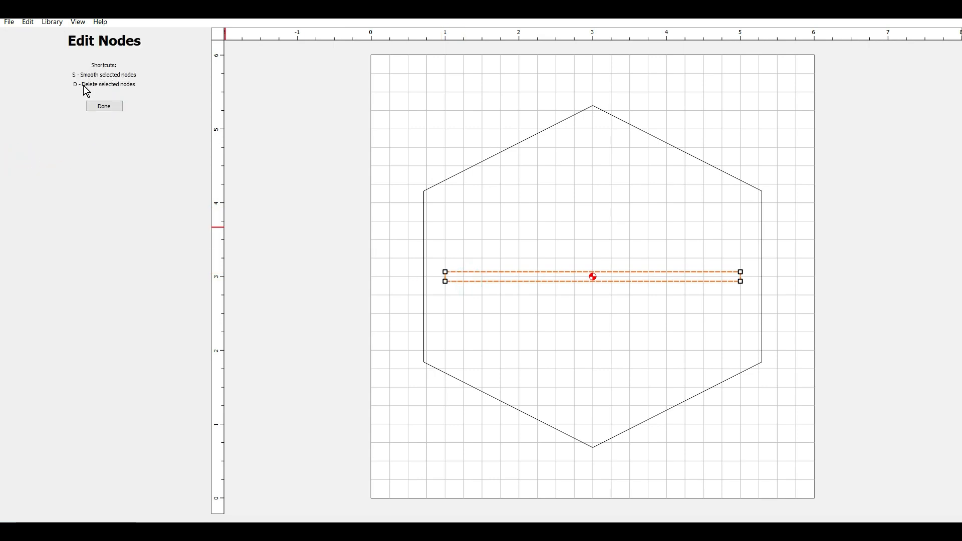
left_click(105, 106)
left_click(122, 263)
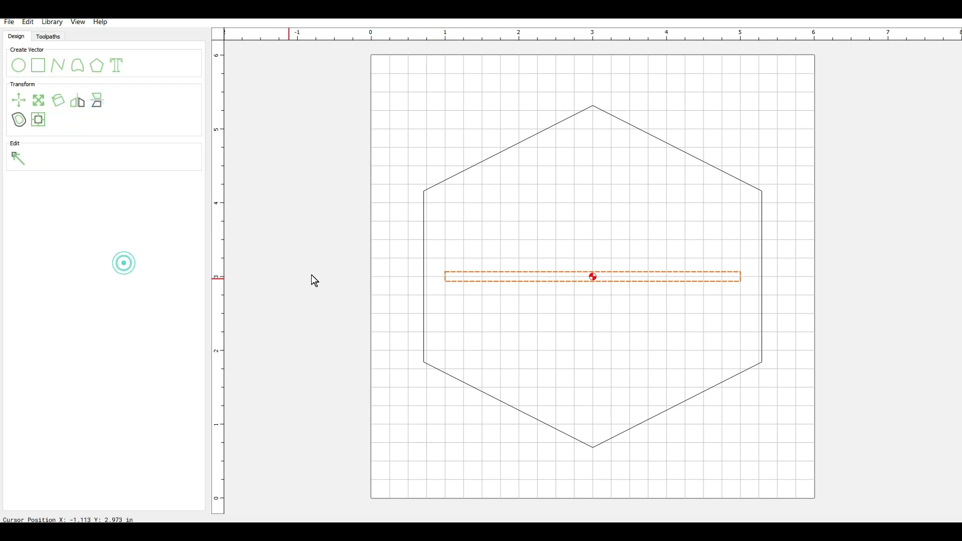
left_click(313, 275)
Step: Start a contour toolpath for the slot rectangle in the middle of the hexagon
left_click(53, 38)
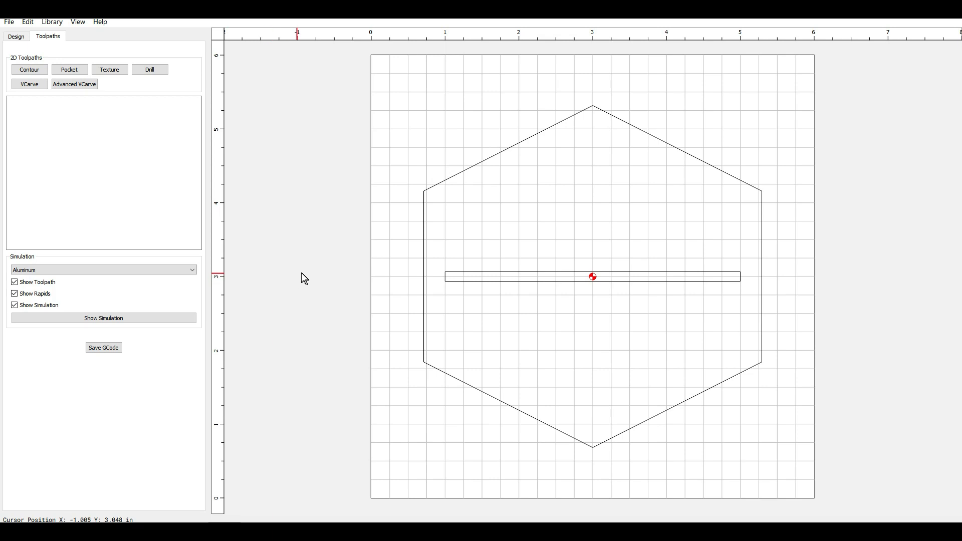
left_click(493, 276)
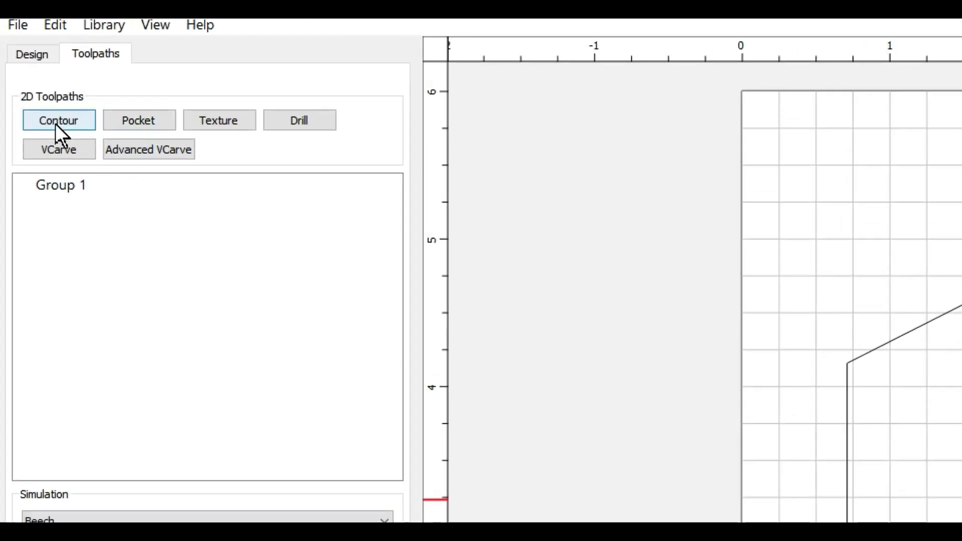
left_click(35, 70)
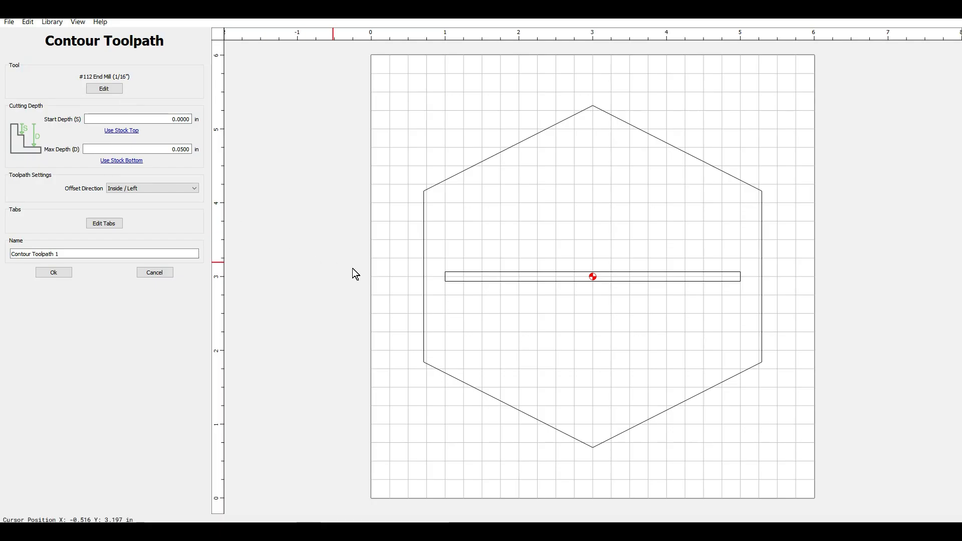
left_click(489, 277)
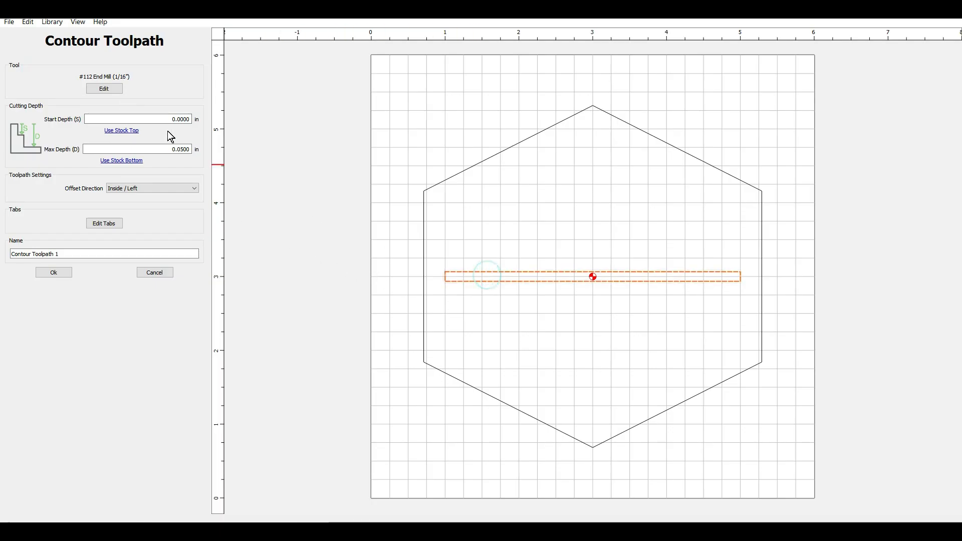
Step: Assign the #112 End Mill (1/16") from the Carbide 3D-Nomad 3-Hardwood library to the slot's contour toolpath
left_click(108, 92)
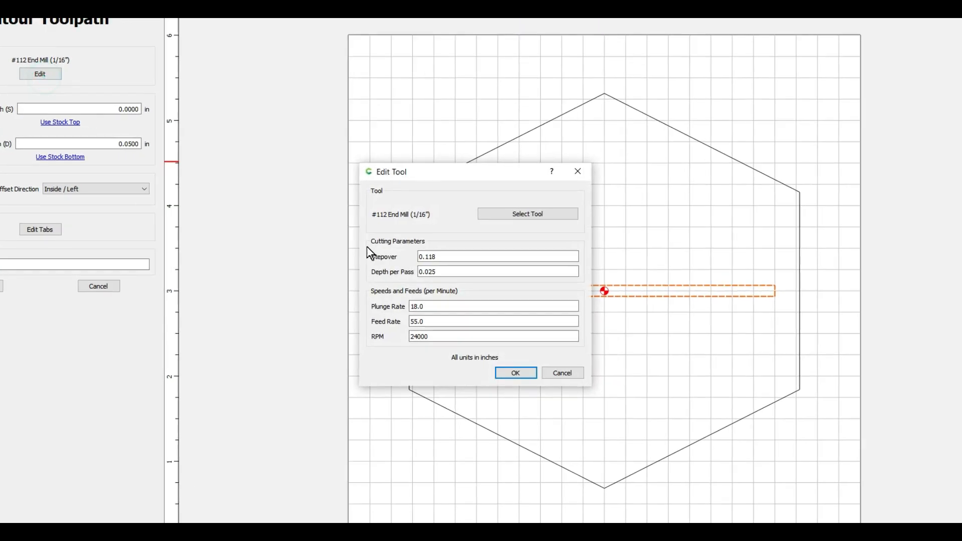
left_click(526, 216)
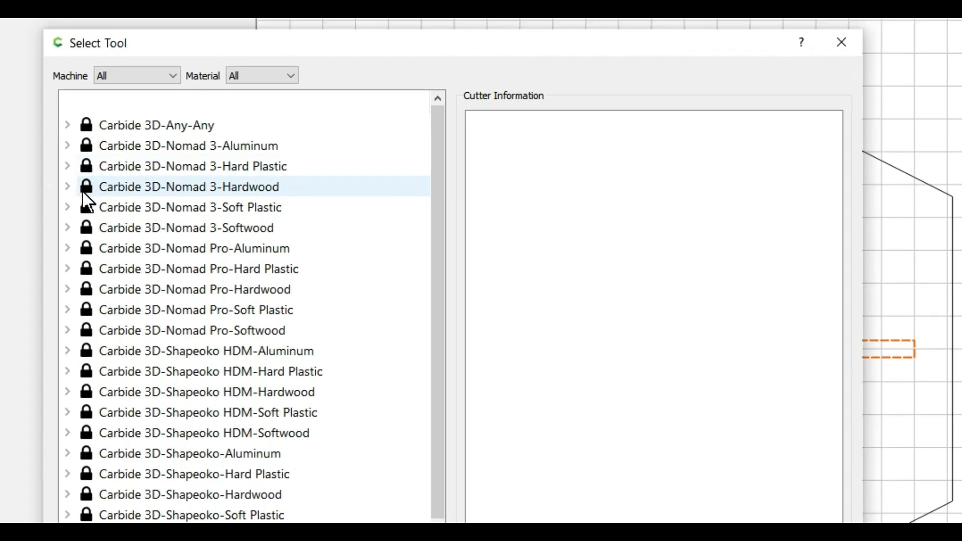
left_click(32, 190)
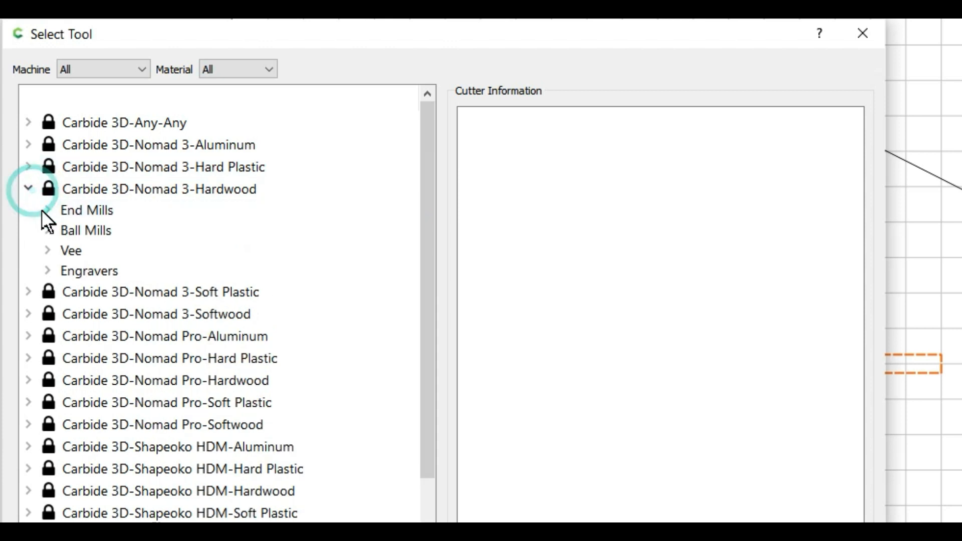
left_click(43, 210)
left_click(116, 251)
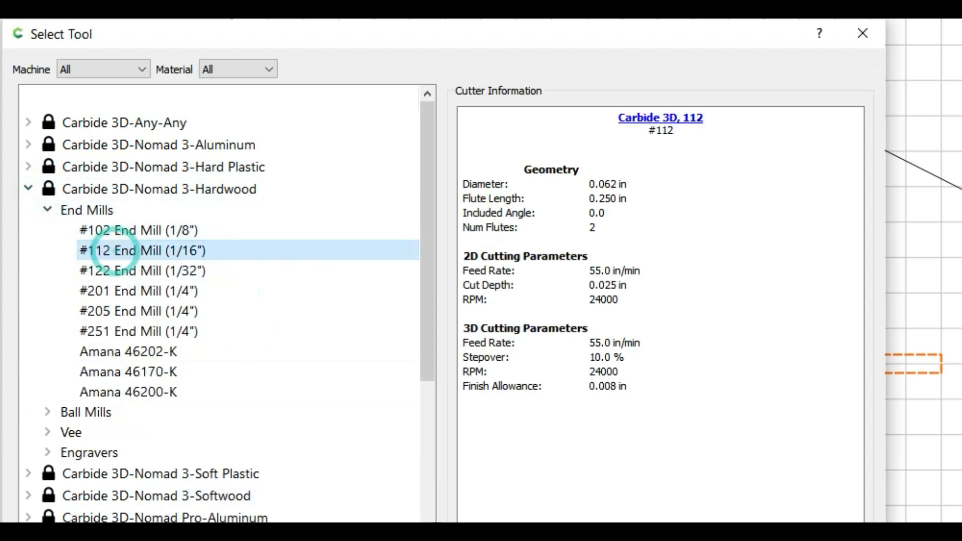
left_click(760, 540)
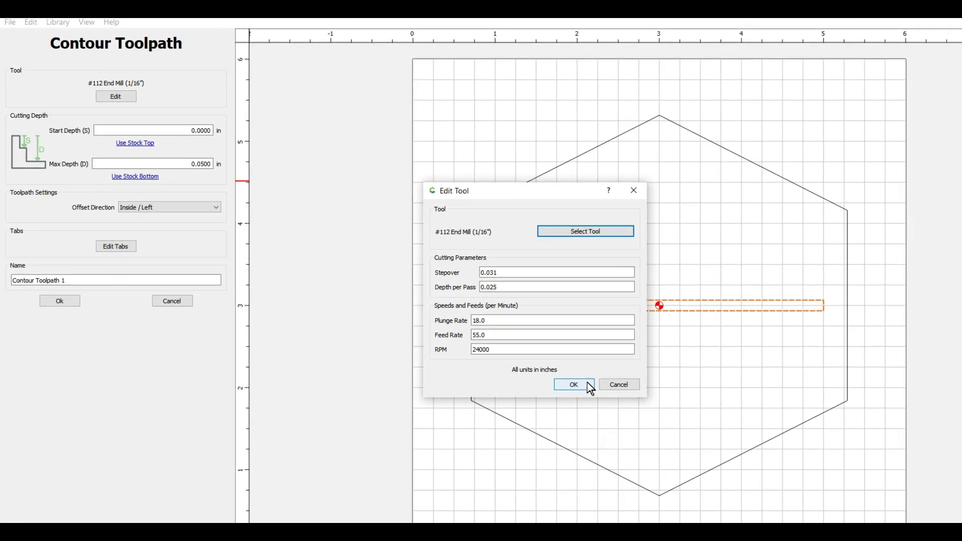
left_click(569, 372)
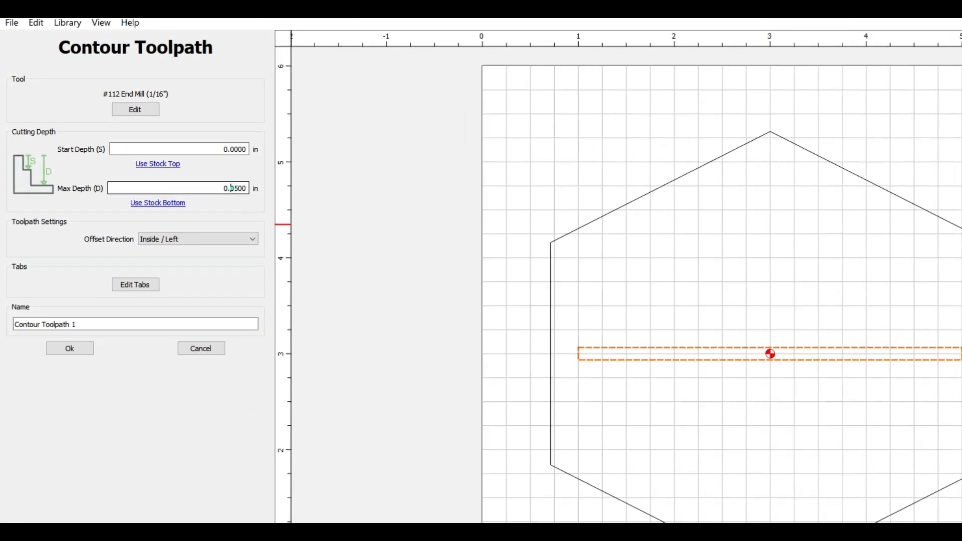
Step: Set the slot contour toolpath's maximum depth to 0.200 in
left_click(228, 181)
key("BackSpace")
type("2")
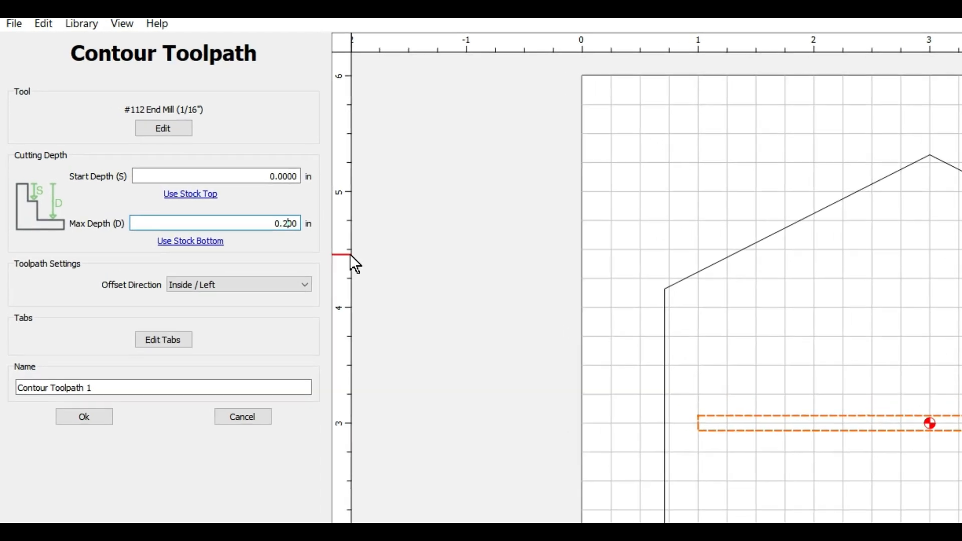
left_click(225, 304)
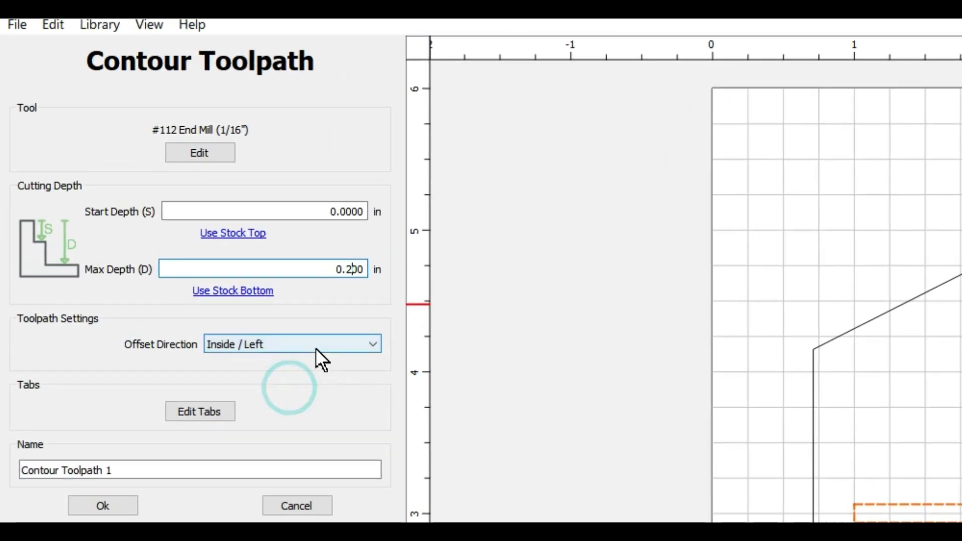
Step: Keep the slot toolpath's offset direction at Inside / Left, name it Acrylic Slot and create it
left_click(306, 331)
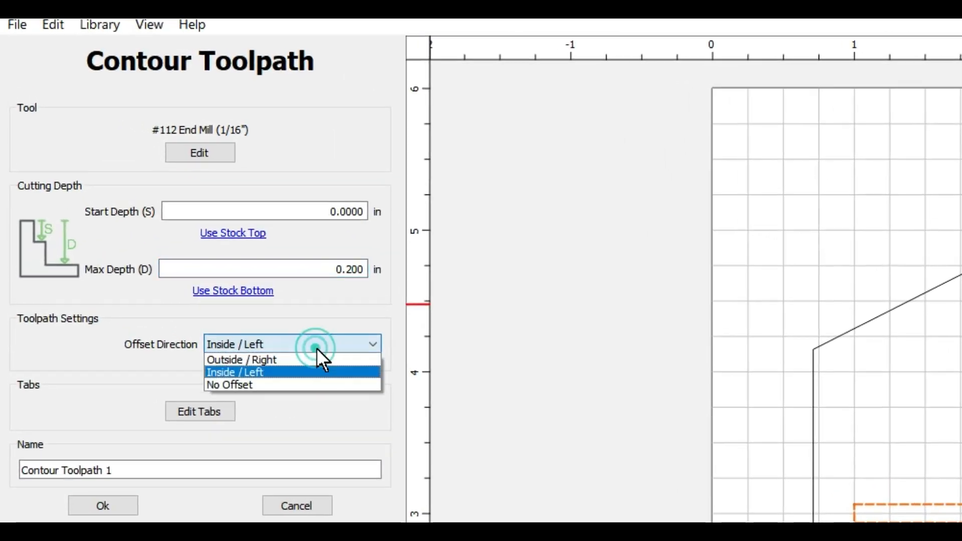
left_click(310, 373)
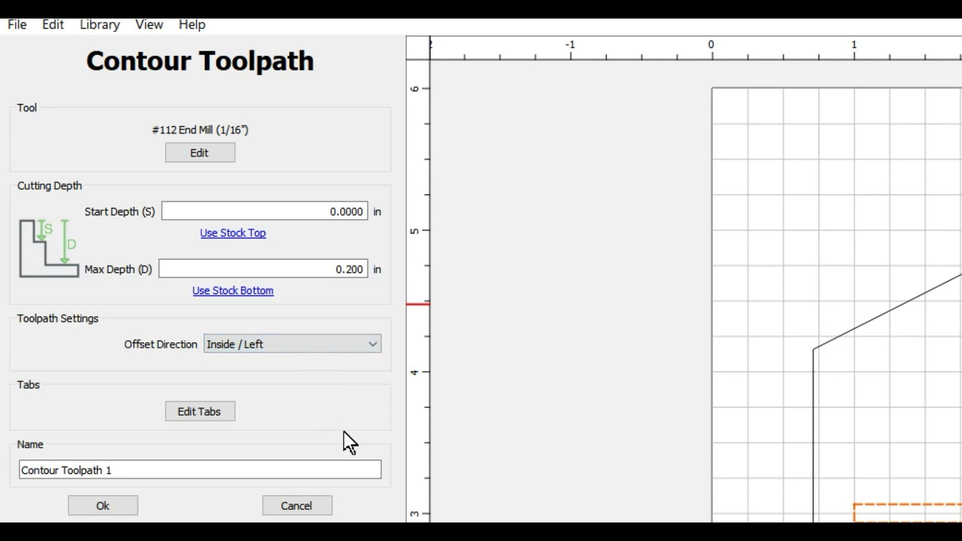
triple_click(179, 469)
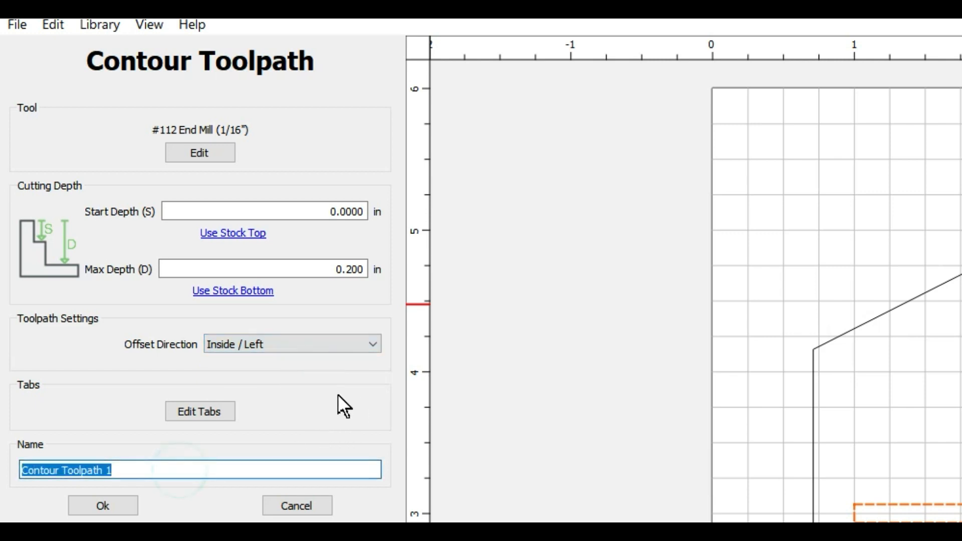
type("Acrylic ")
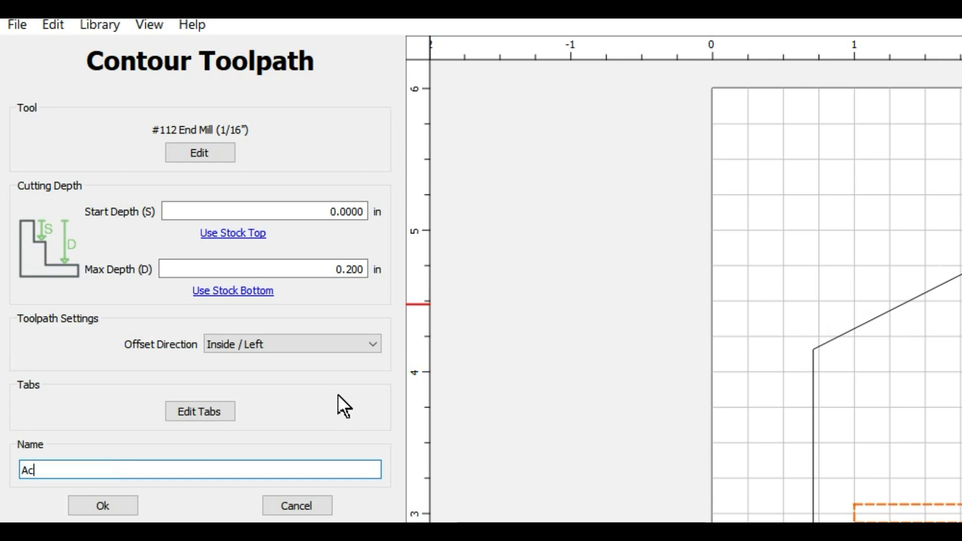
type("Slot")
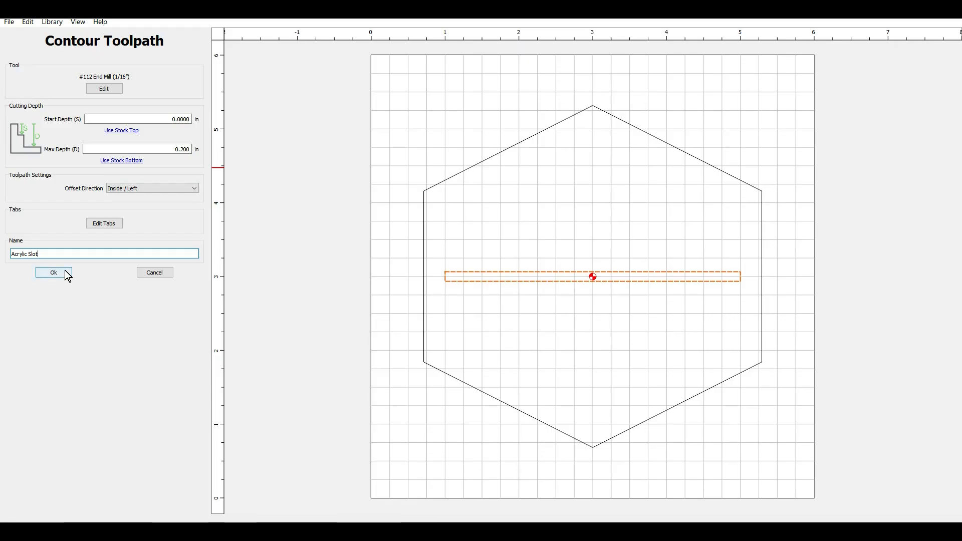
left_click(103, 506)
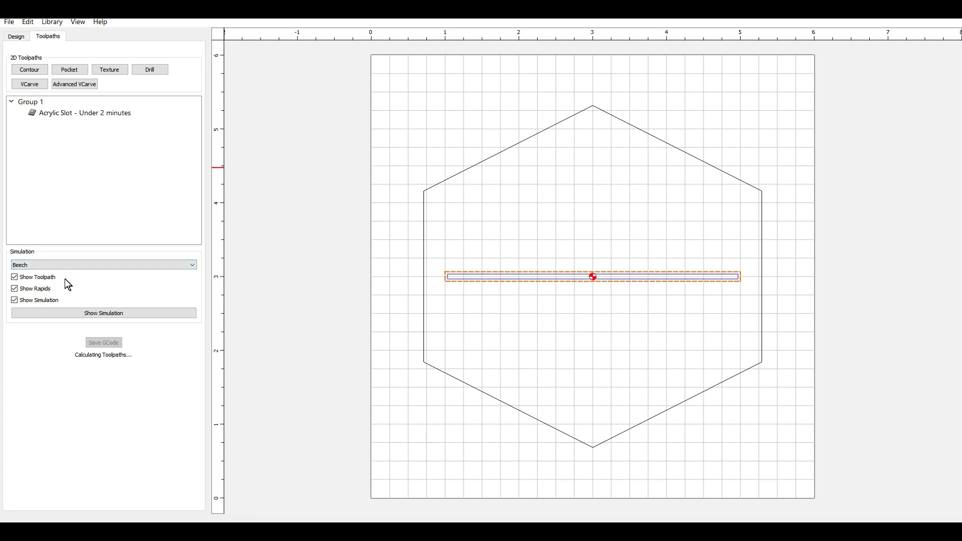
Step: Show the 3D simulation of the Acrylic Slot toolpath in Beech
scroll(600, 280, "up", 3)
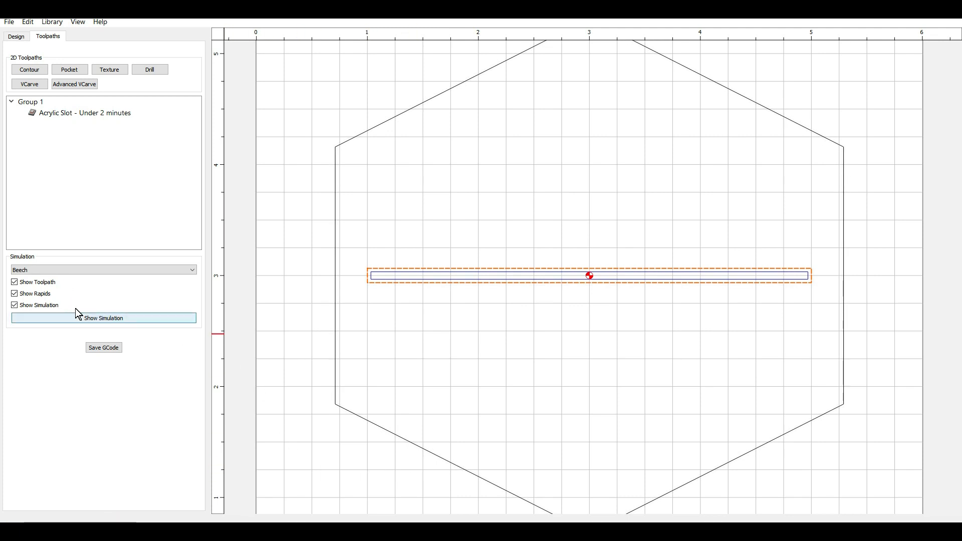
left_click(76, 269)
left_click(76, 284)
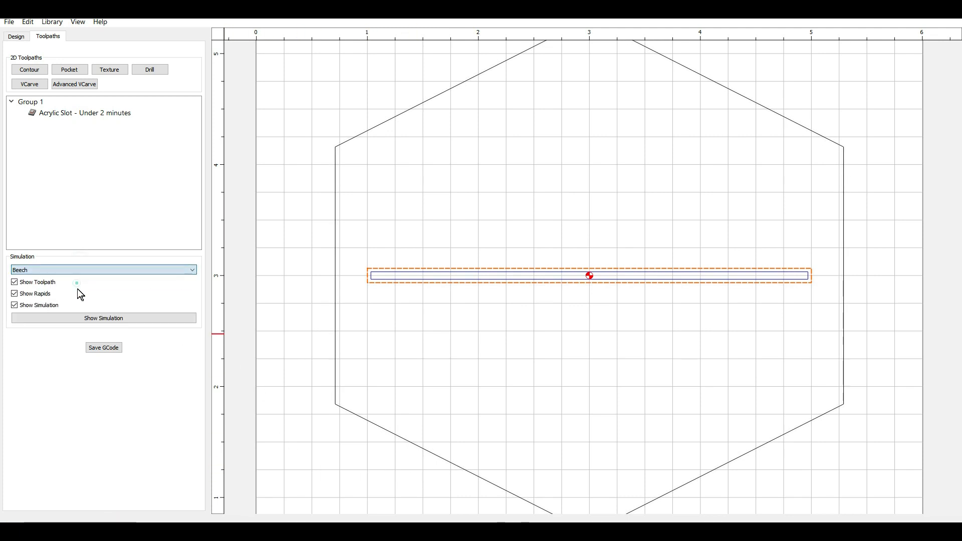
left_click(76, 319)
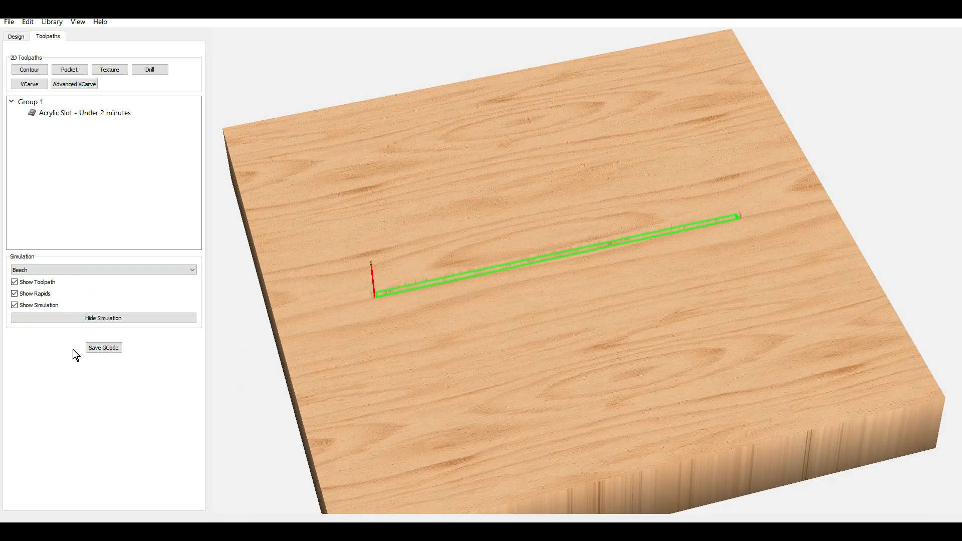
Step: Hide the toolpath and rapid lines, examine the simulated slot cut from several angles, and close the simulation
left_click(15, 282)
left_click(14, 294)
left_click_drag(718, 288, 511, 404)
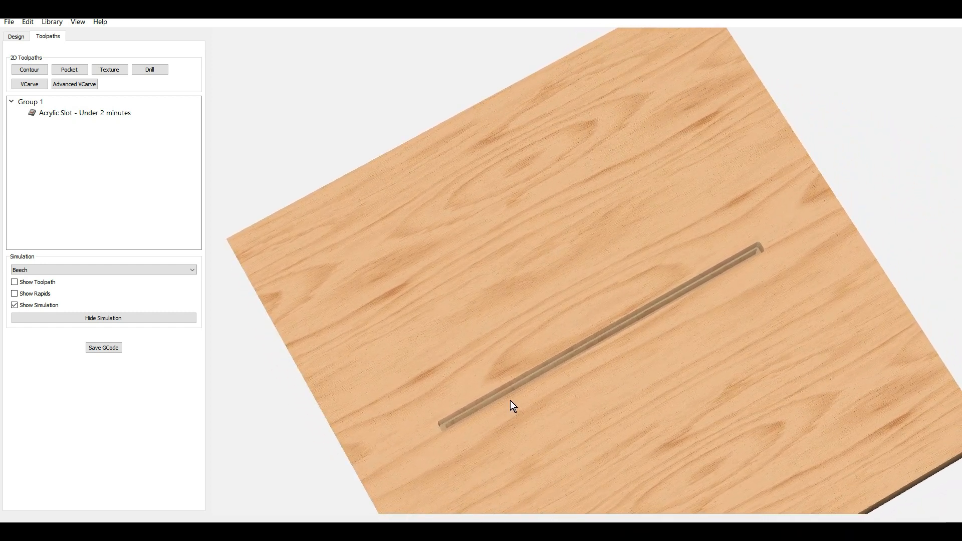
left_click_drag(511, 402, 390, 288)
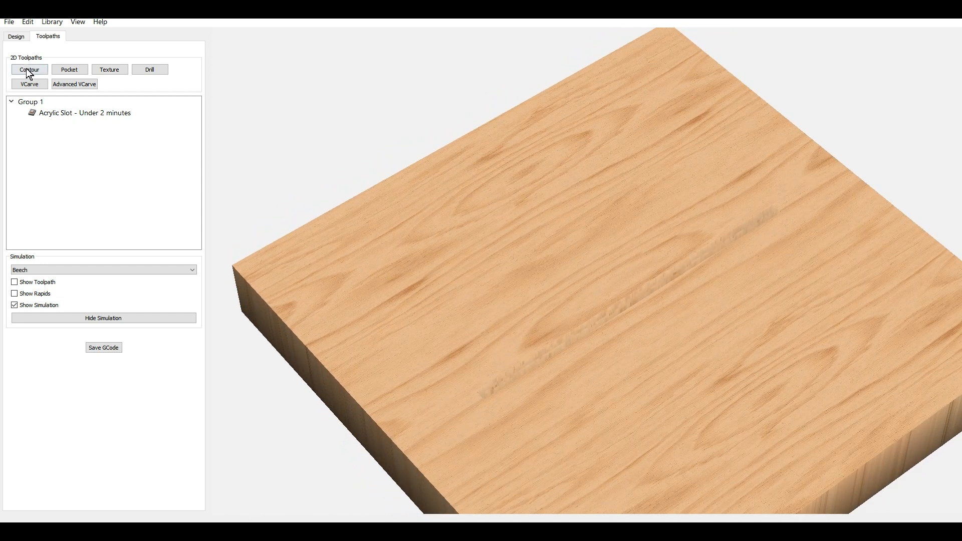
left_click(78, 318)
Step: Save the hexagon and acrylic slot design as a Carbide Create (*.c2d) file in Documents
left_click(13, 35)
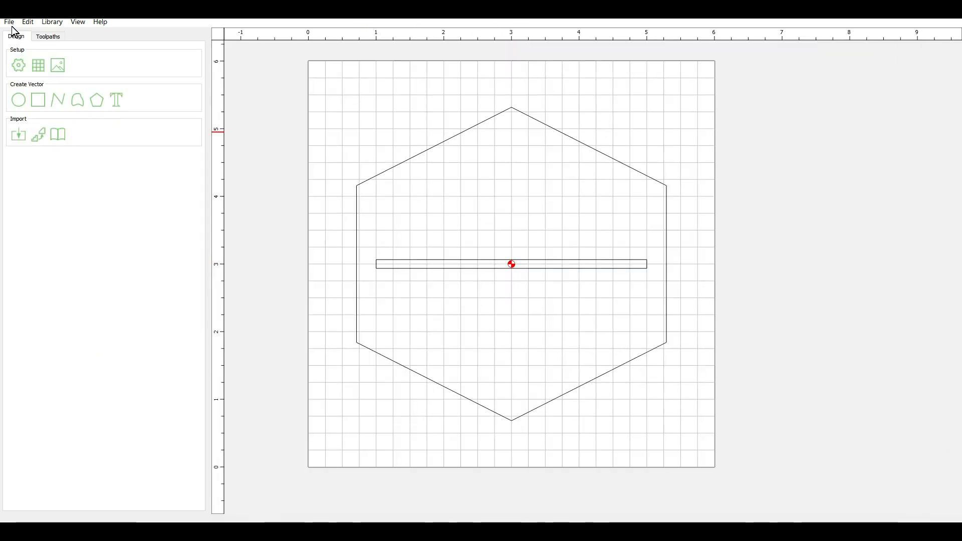
left_click(9, 21)
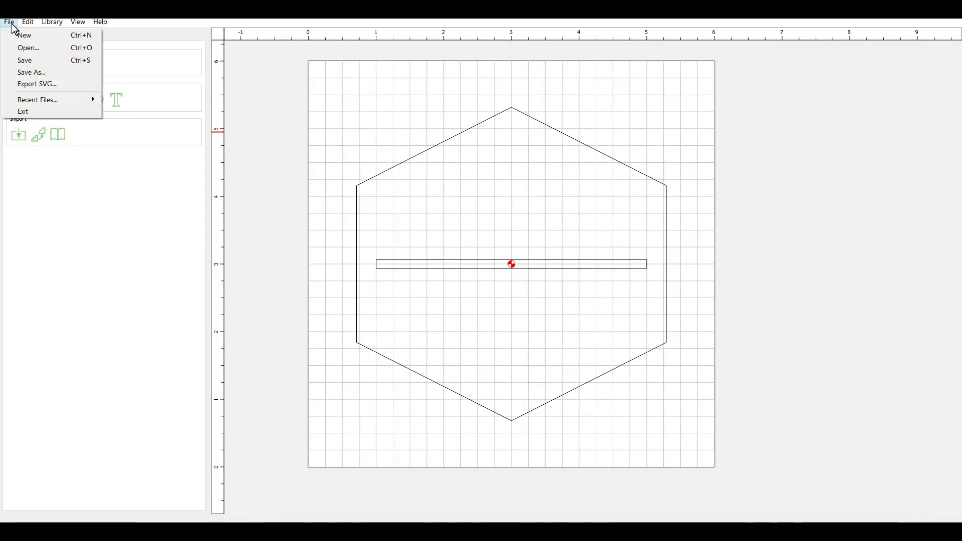
left_click(62, 70)
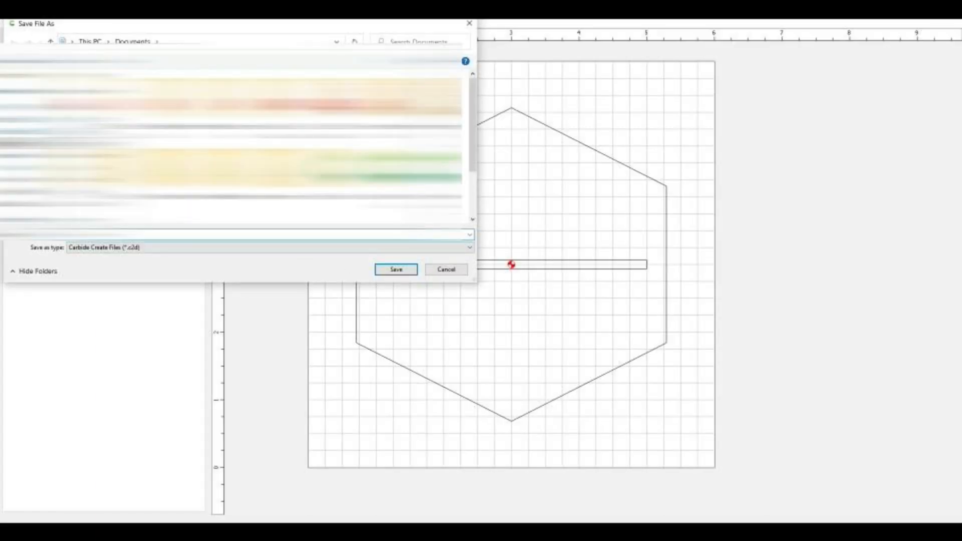
type("Ac")
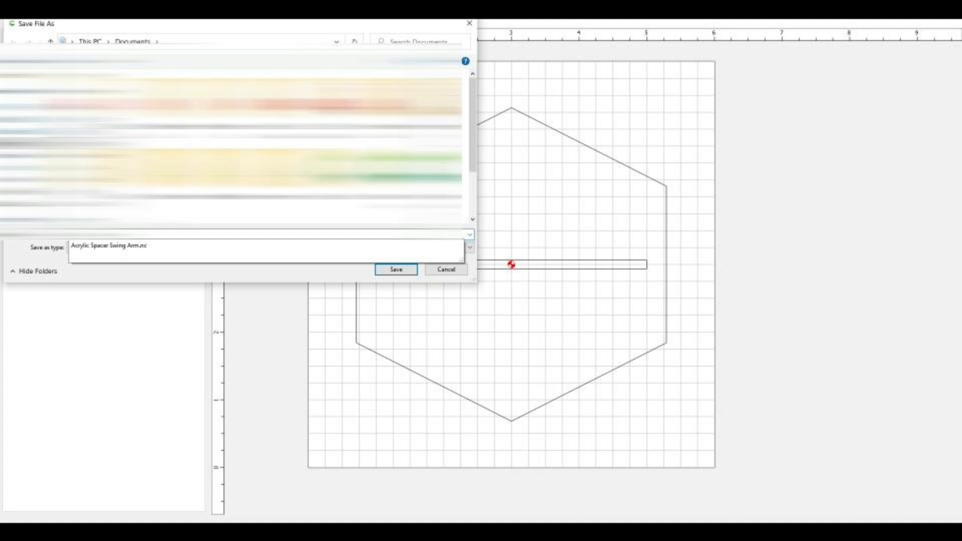
left_click(242, 250)
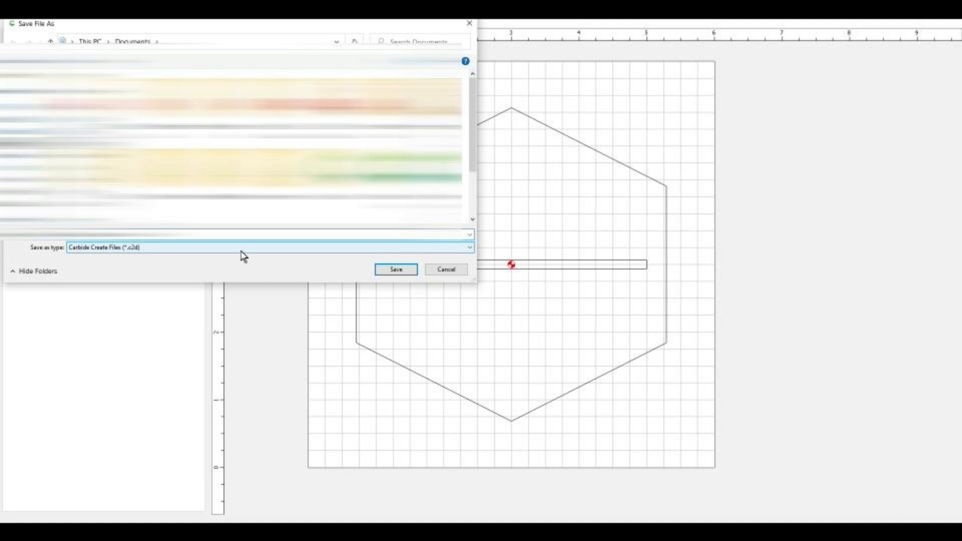
key("Return")
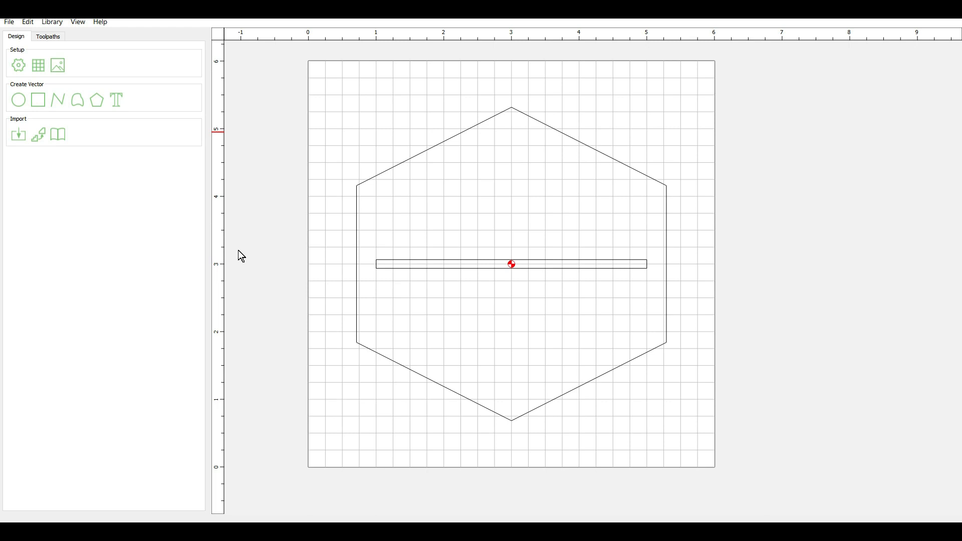
Step: Start a new design and accept the job setup with 6 × 6 in stock, 0.7625 in thickness, Hardwood, Nomad 3 and Center zero
left_click(10, 22)
left_click(39, 37)
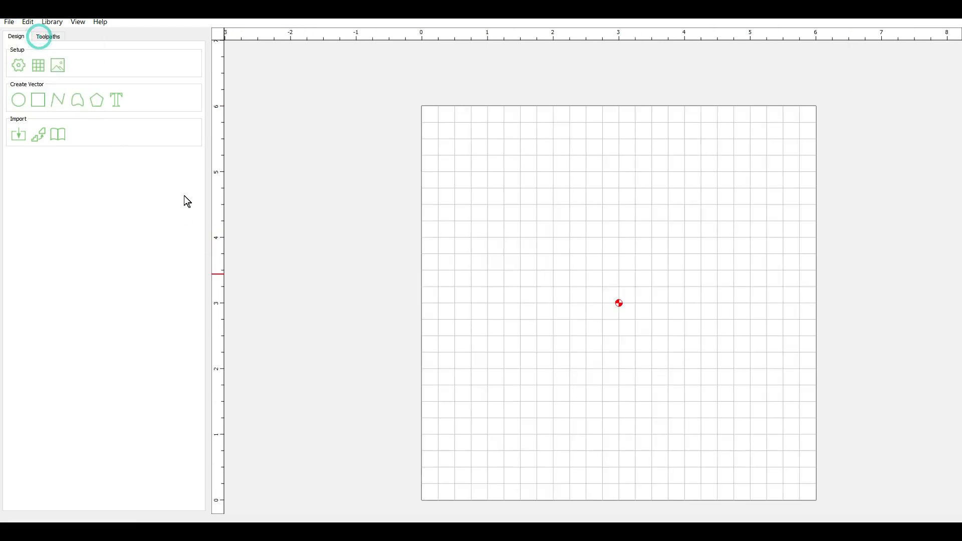
left_click(23, 66)
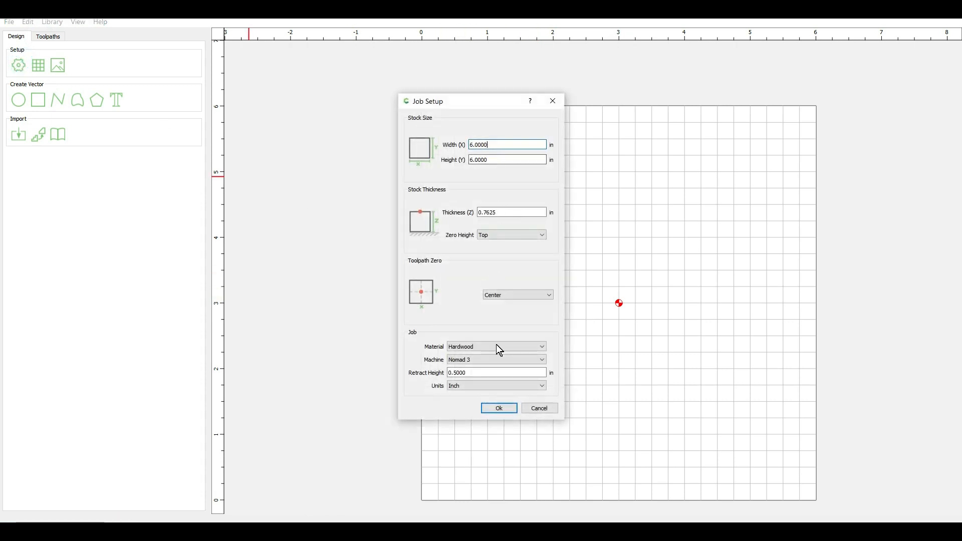
left_click(506, 410)
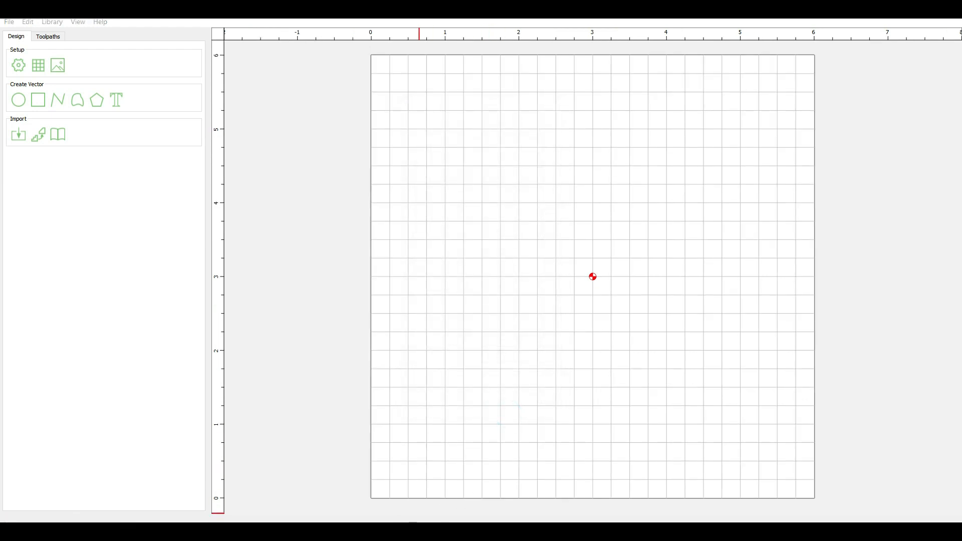
Step: Switch to CorelDRAW and draw a rectangle about 4.83 × 0.8 in across the middle of the Page 2 hexagon
left_click(288, 501)
scroll(447, 321, "down", 1)
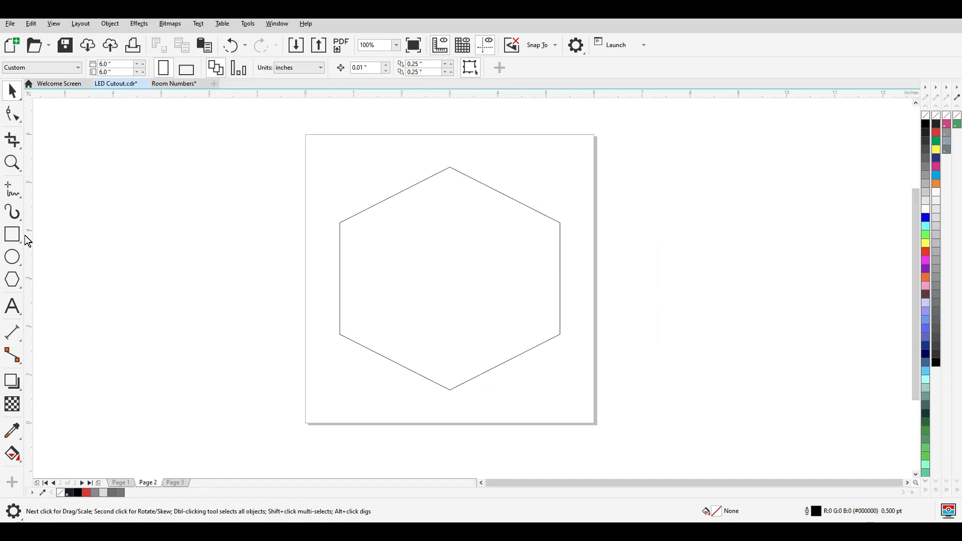
left_click(12, 235)
left_click_drag(314, 261, 546, 299)
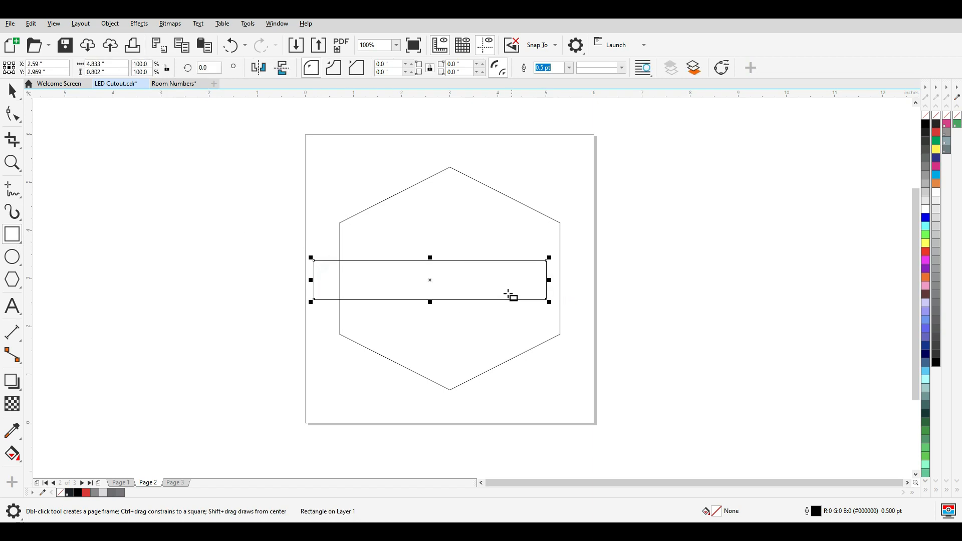
Step: Set the new rectangle's height to 0.57 in
left_click(107, 71)
type(".57")
key("Tab")
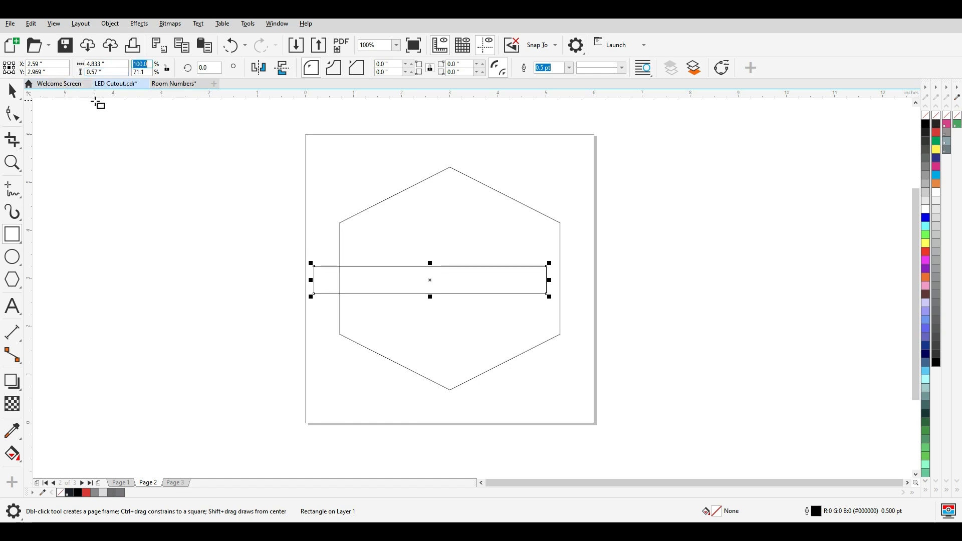
Step: Resize the rectangle from both ends to about 4.43 in wide, slightly narrower than the hexagon
scroll(478, 305, "up", 2)
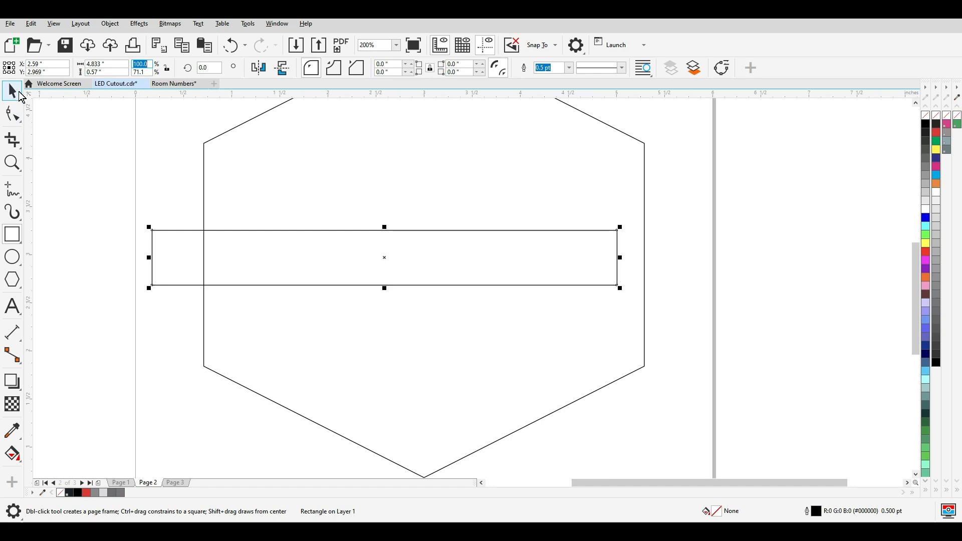
left_click_drag(151, 258, 196, 258)
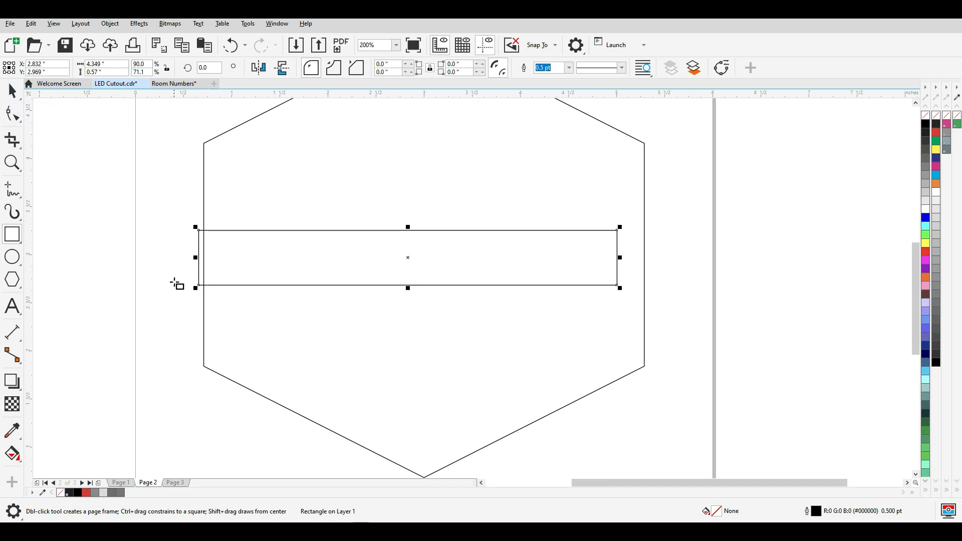
left_click_drag(620, 256, 627, 258)
scroll(165, 331, "down", 1)
left_click(10, 89)
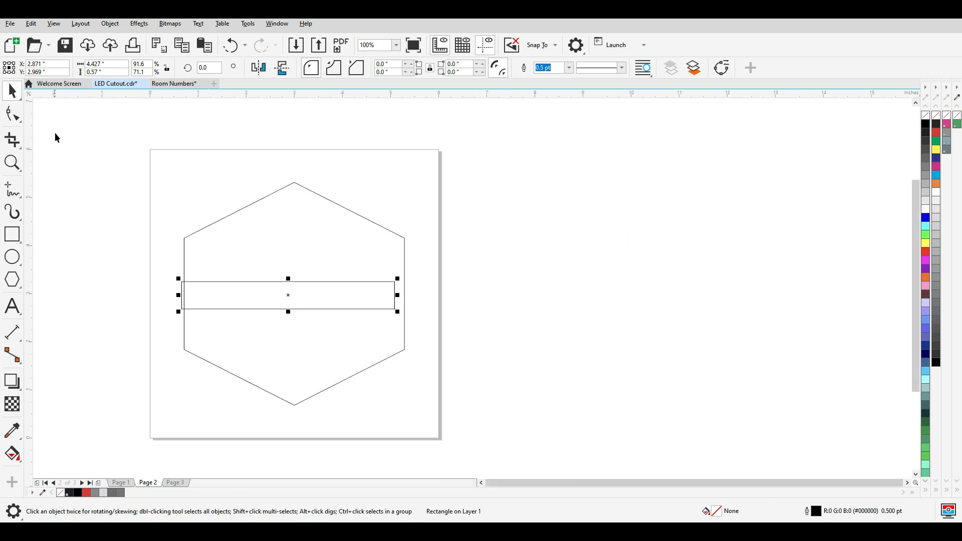
Step: Center the 0.57 in high rectangle on the page and clear the selection
left_click(56, 138)
middle_click_drag(210, 197, 263, 156)
left_click(382, 252)
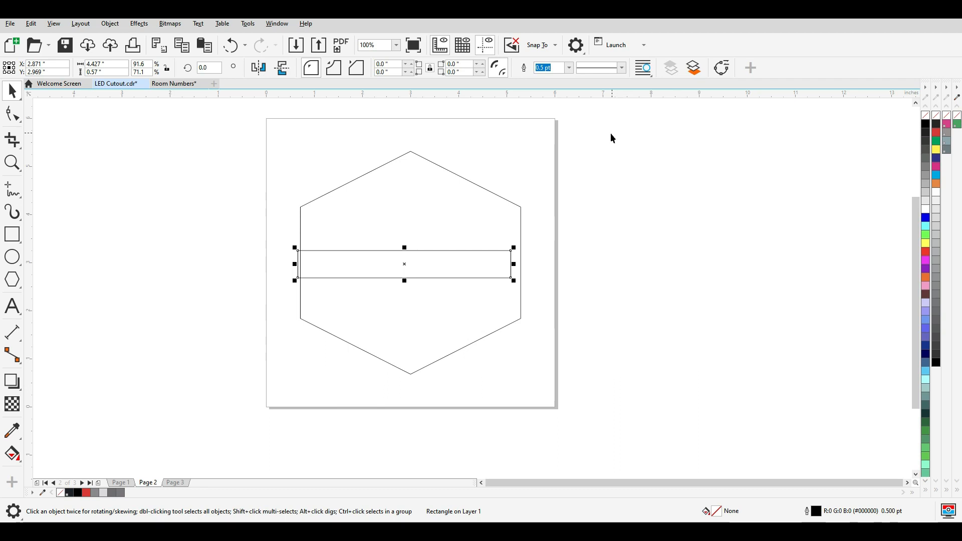
key("p")
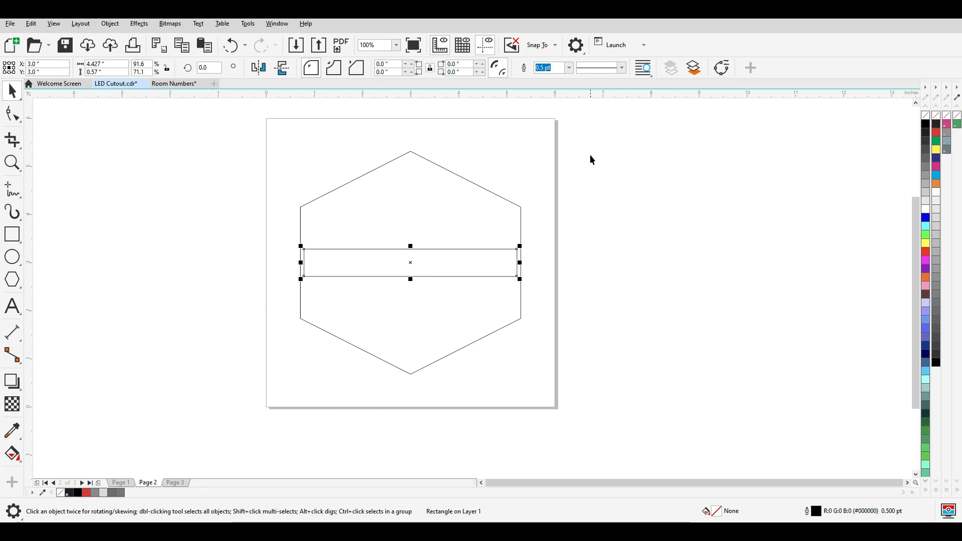
left_click(594, 254)
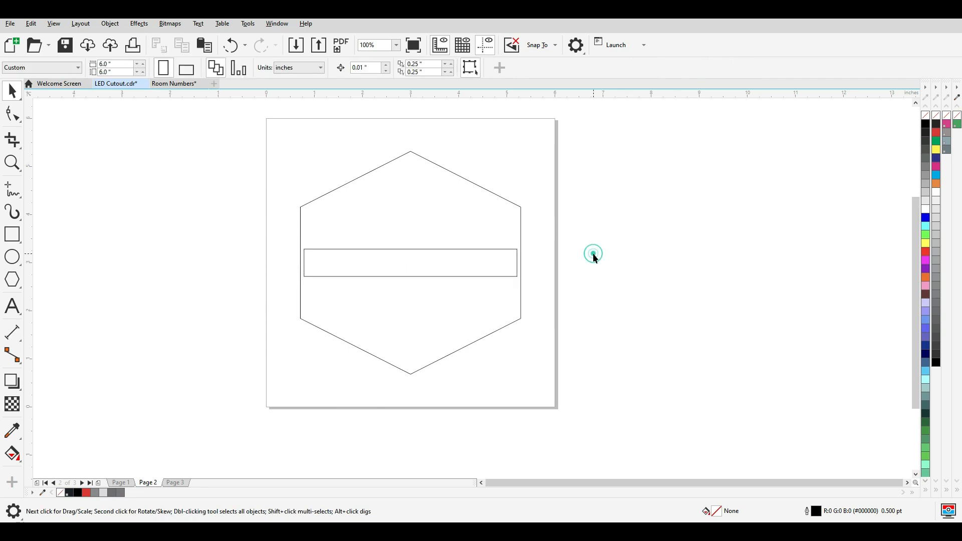
Step: Nudge the rectangle left until its end extends slightly past the hexagon's left edge, then deselect it
left_click(397, 276)
key("Left")
key("Left")
key("Left")
key("Left")
key("Left")
key("Left")
key("Left")
key("Left")
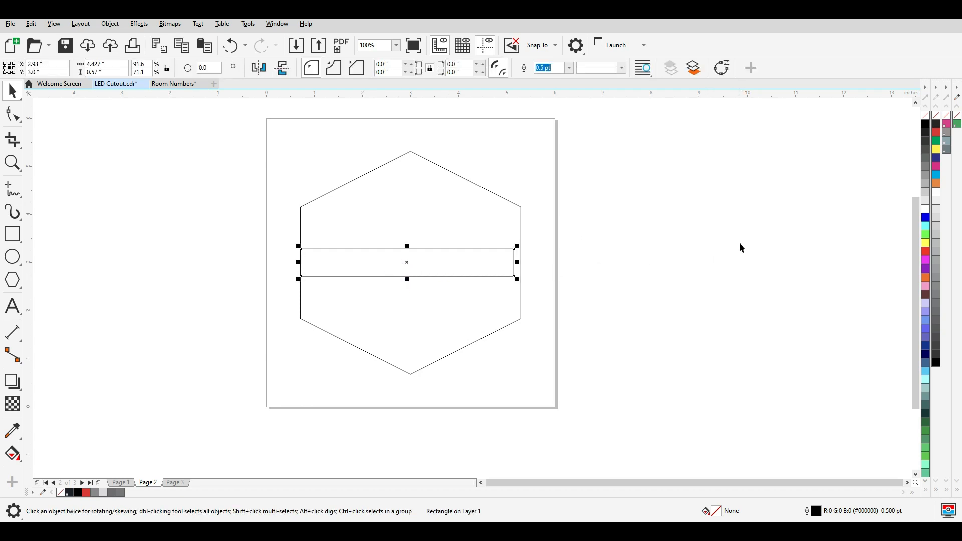
left_click(693, 251)
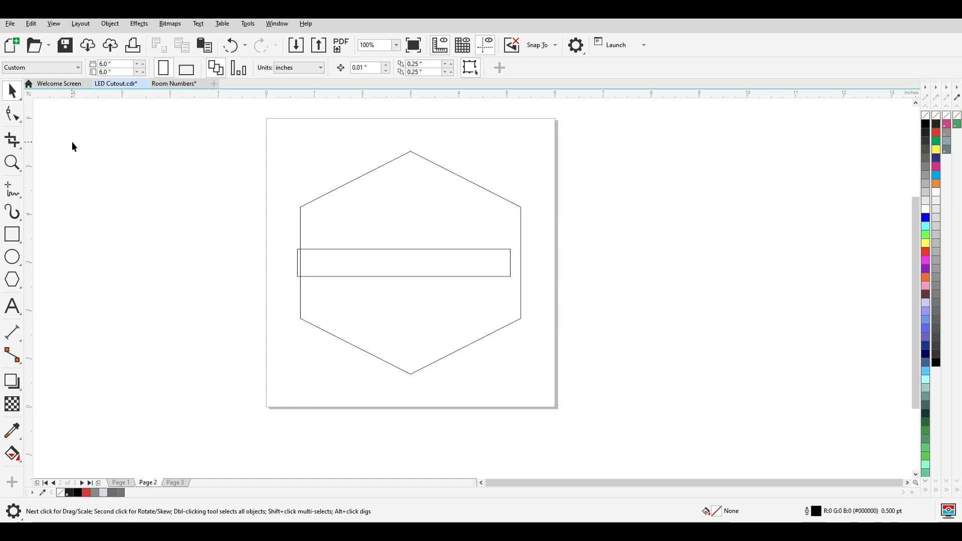
Step: Export the current page as an SVG file named LED Strip Cutout Bottom, keeping the 6 x 6 in export settings
left_click(10, 24)
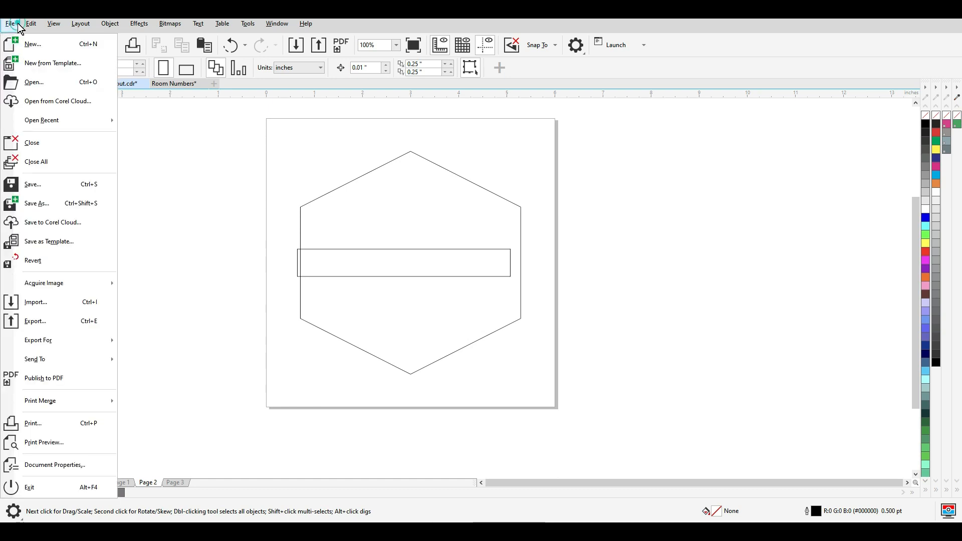
left_click(53, 320)
left_click(423, 405)
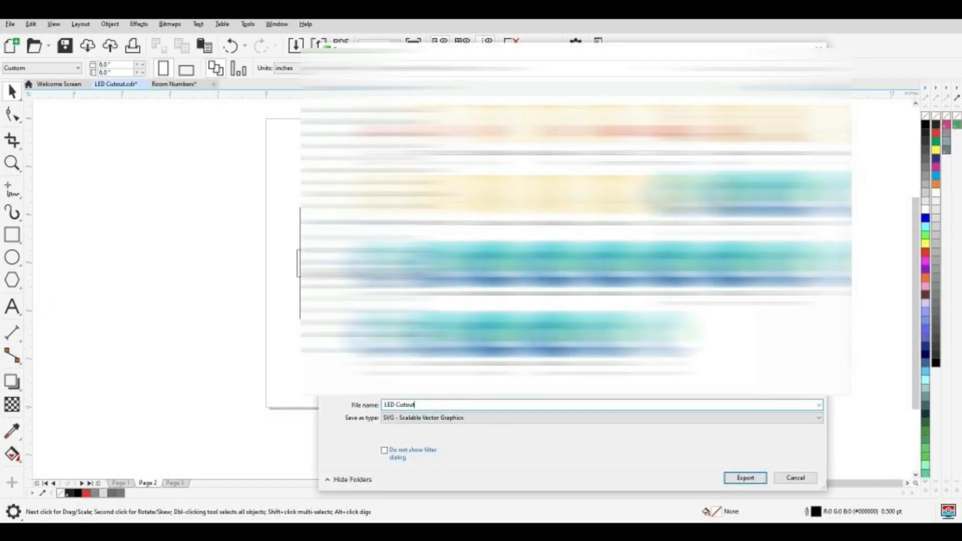
type("Strip")
left_click(398, 418)
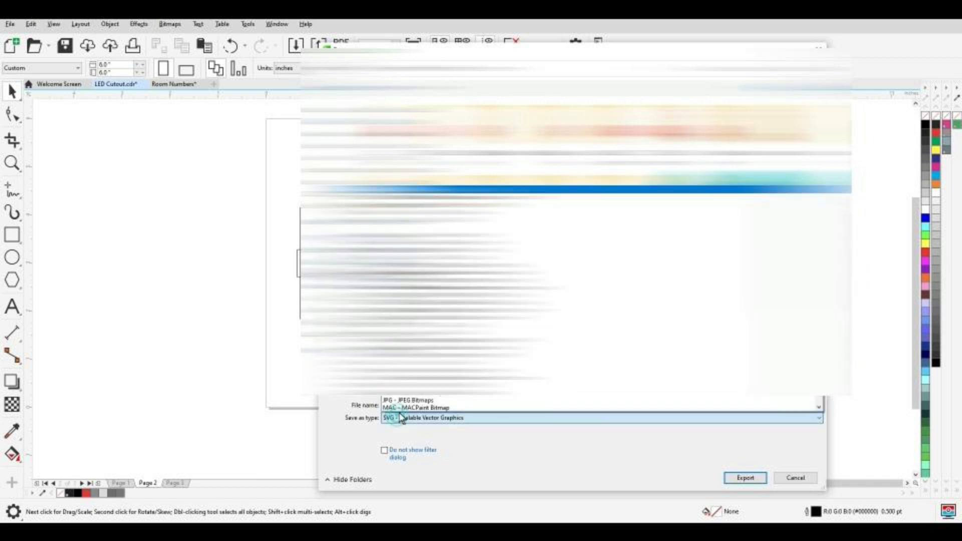
scroll(401, 327, "down", 2)
scroll(401, 326, "down", 5)
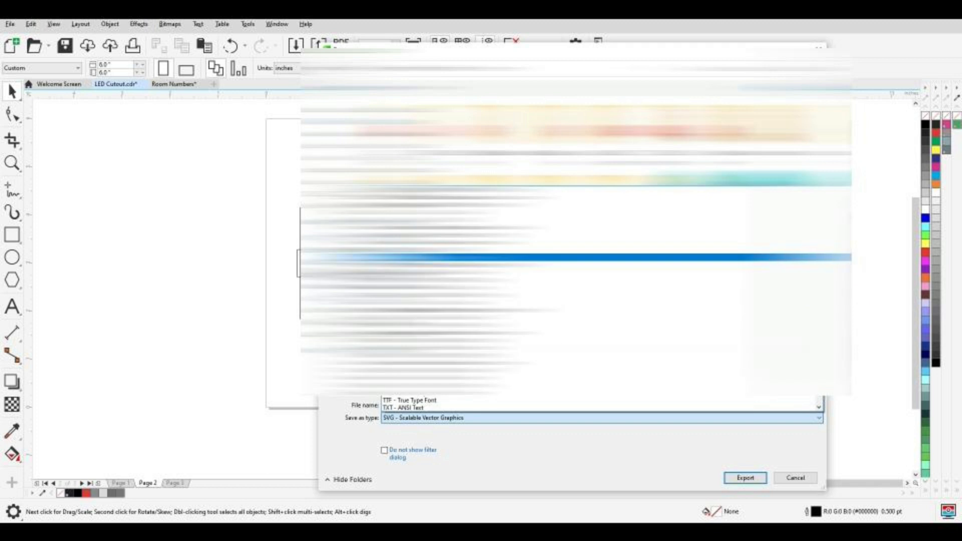
left_click(401, 333)
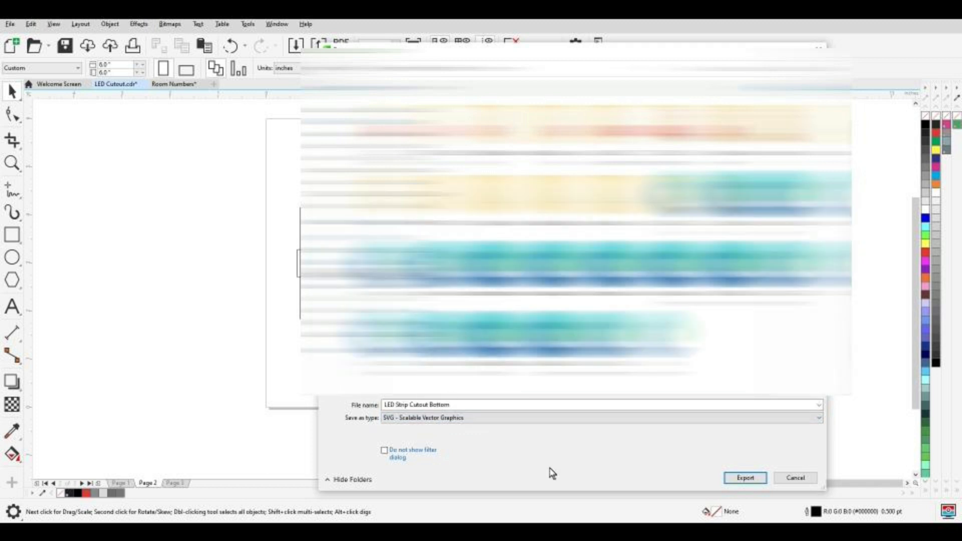
left_click(745, 478)
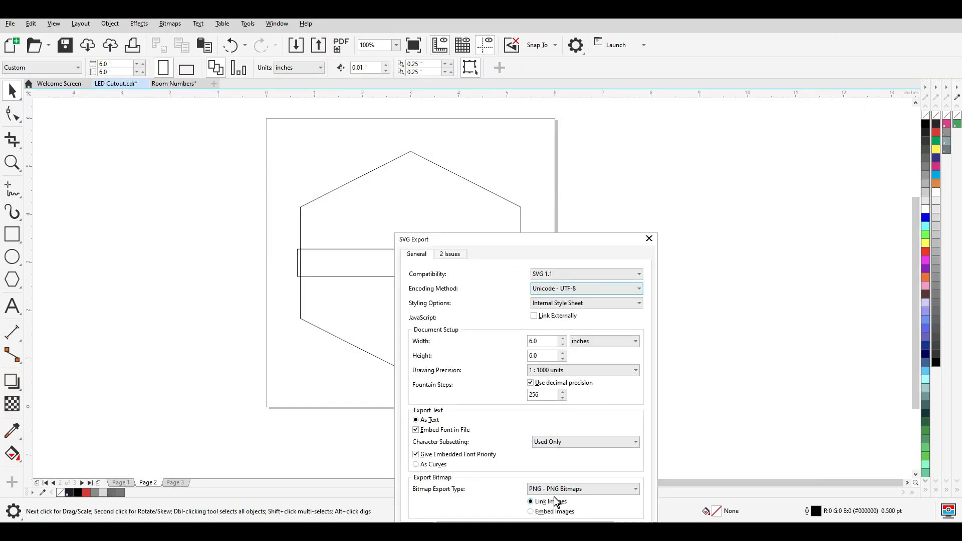
left_click_drag(525, 237, 474, 56)
left_click(539, 370)
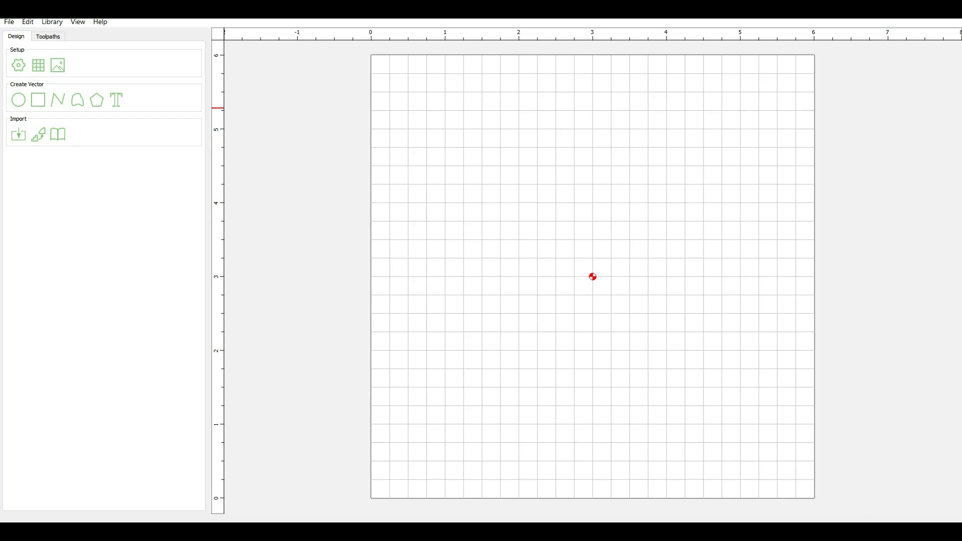
Step: Switch to Carbide Create, import the LED strip cutout SVG, center the hexagon and rectangle together on the stock, and deselect them
left_click(19, 135)
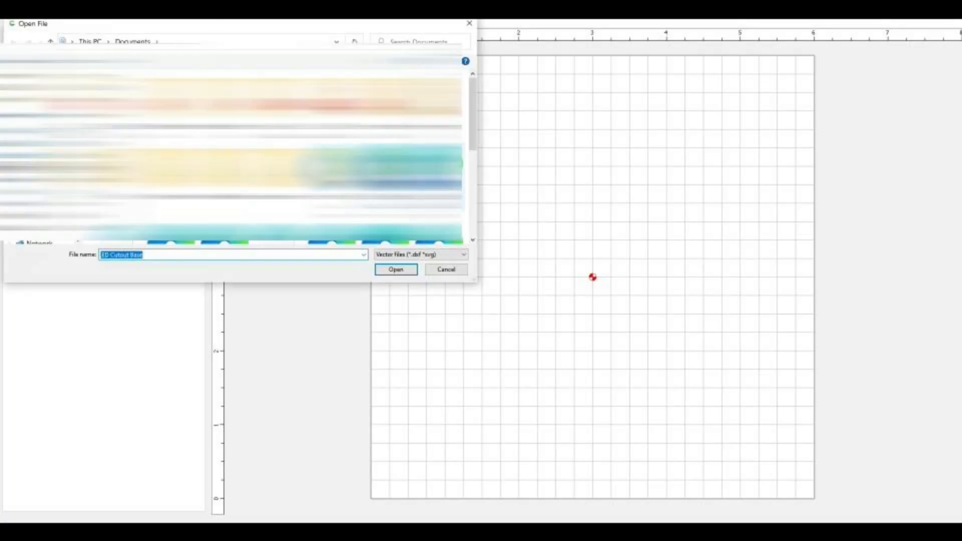
double_click(392, 182)
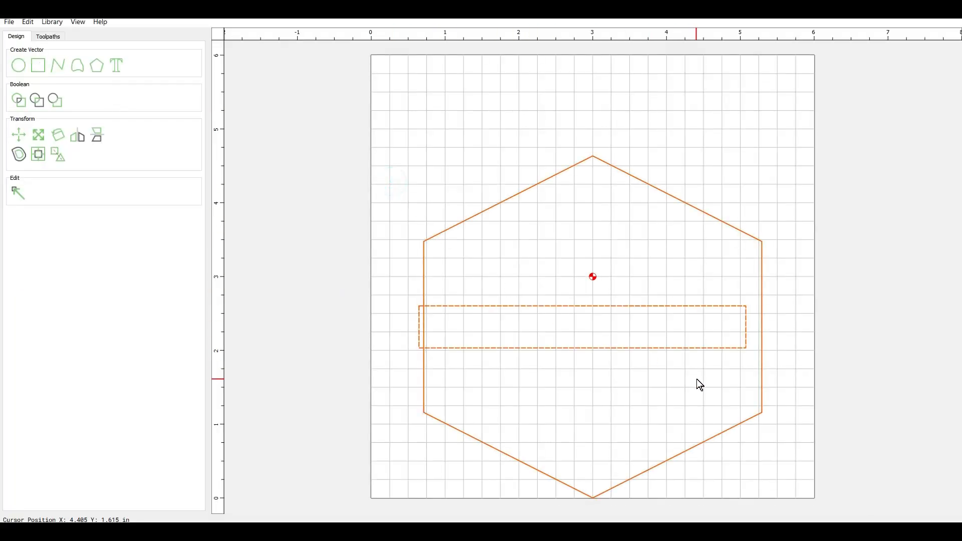
left_click(349, 151)
left_click_drag(333, 102, 815, 504)
left_click(39, 157)
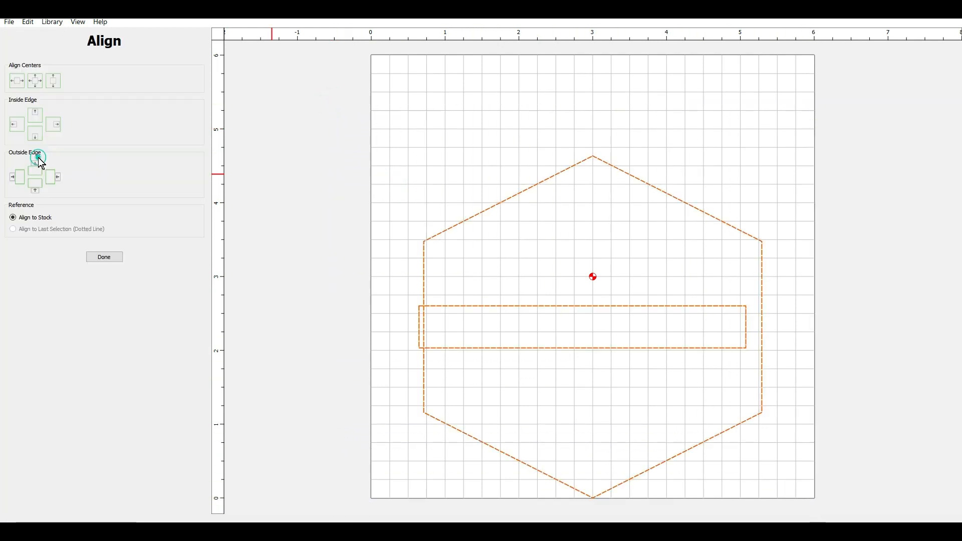
left_click(37, 80)
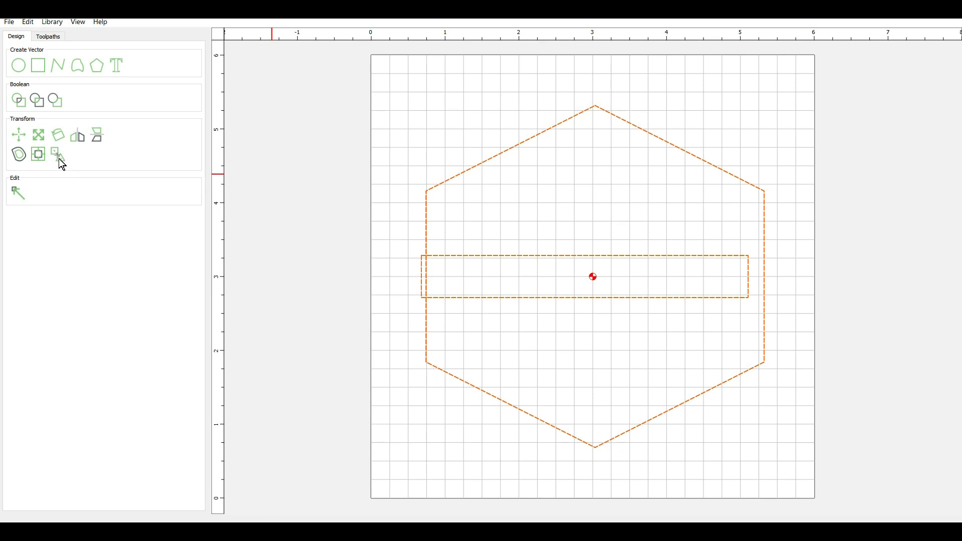
left_click(319, 237)
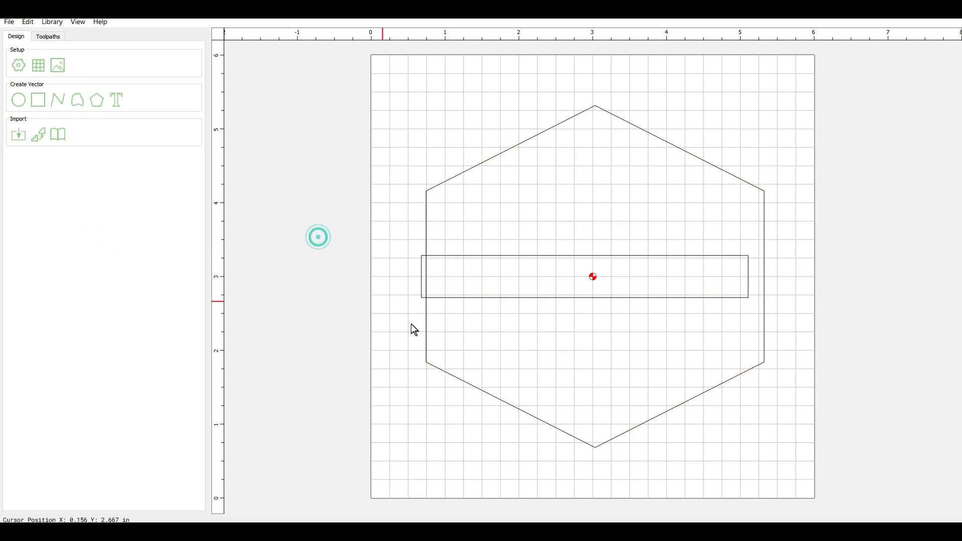
Step: Start a pocket toolpath for the rectangle using the #102 End Mill (1/8") from the Carbide 3D-Nomad 3-Hardwood library
left_click(512, 299)
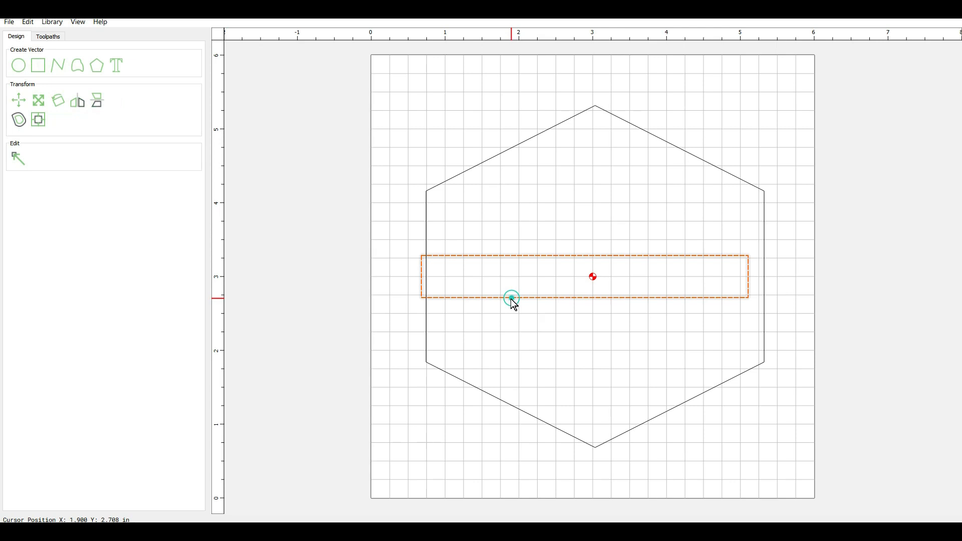
left_click(50, 37)
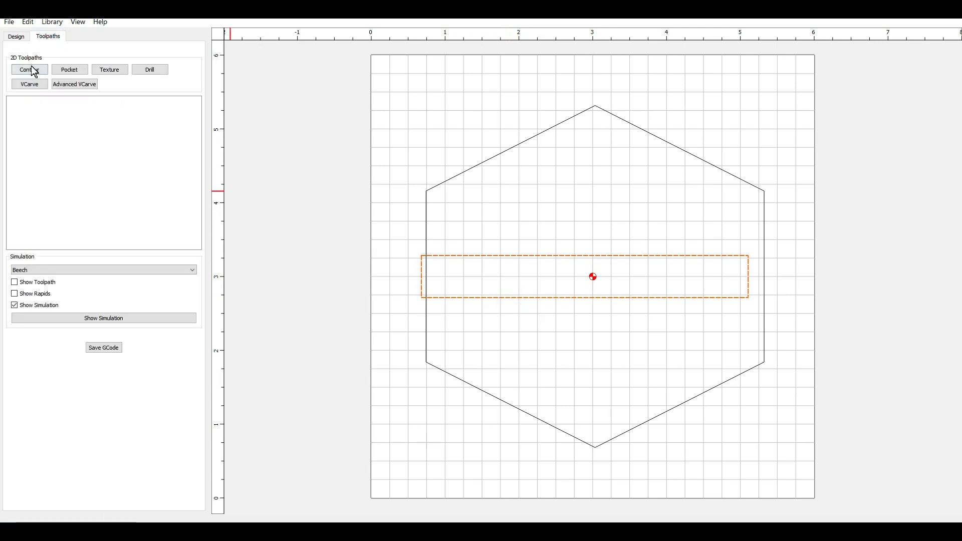
left_click(61, 70)
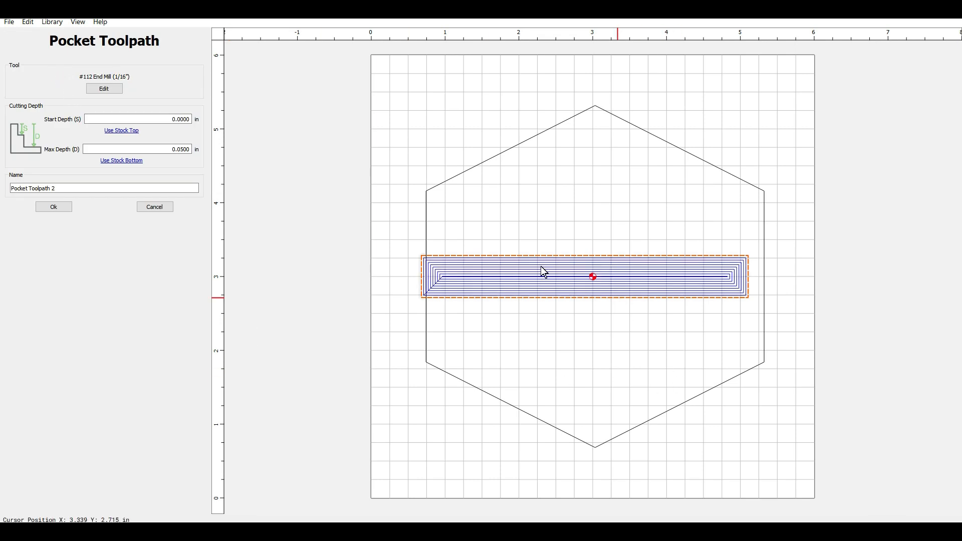
left_click(106, 90)
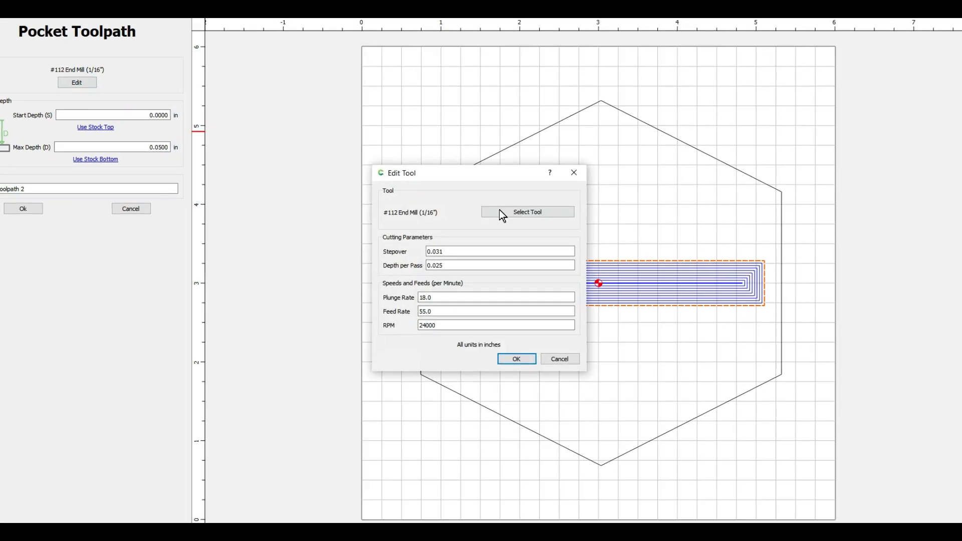
left_click(506, 210)
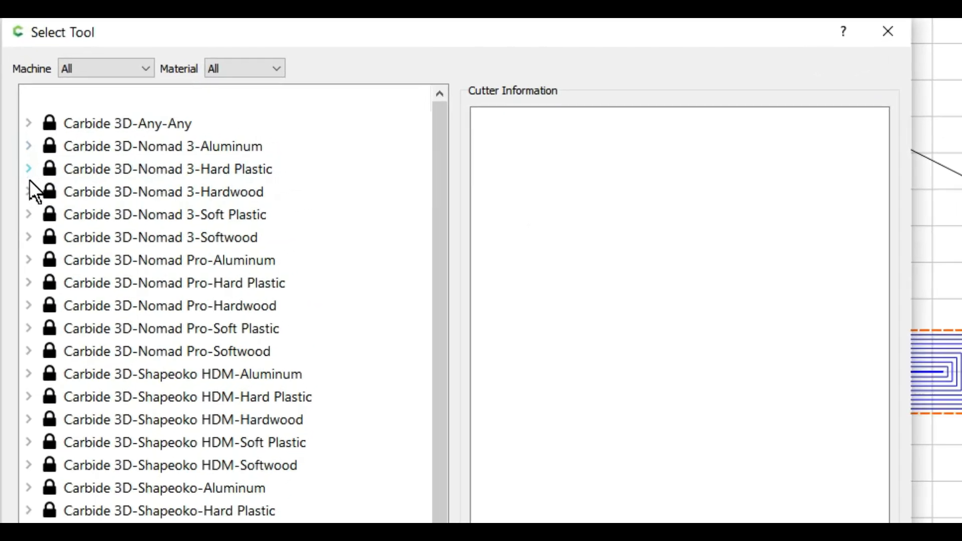
left_click(170, 188)
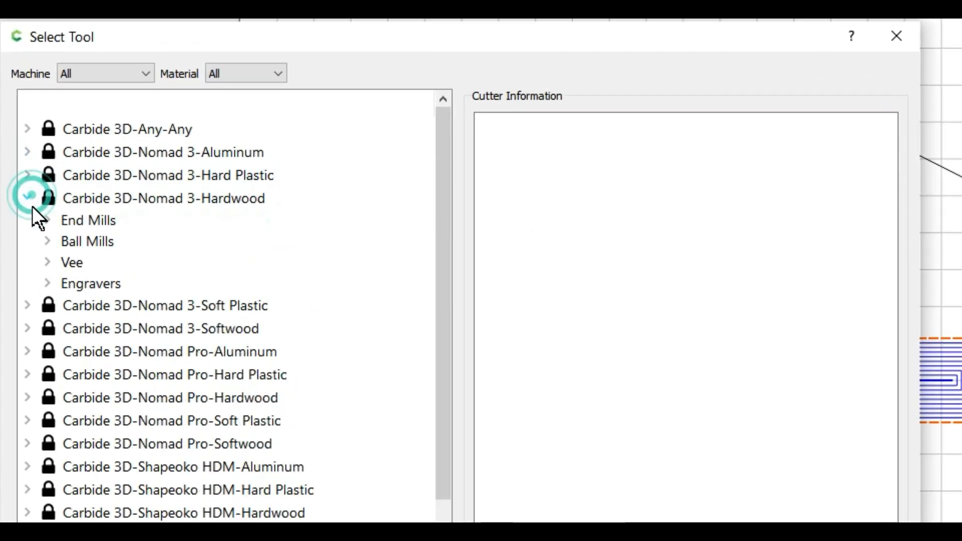
left_click(44, 218)
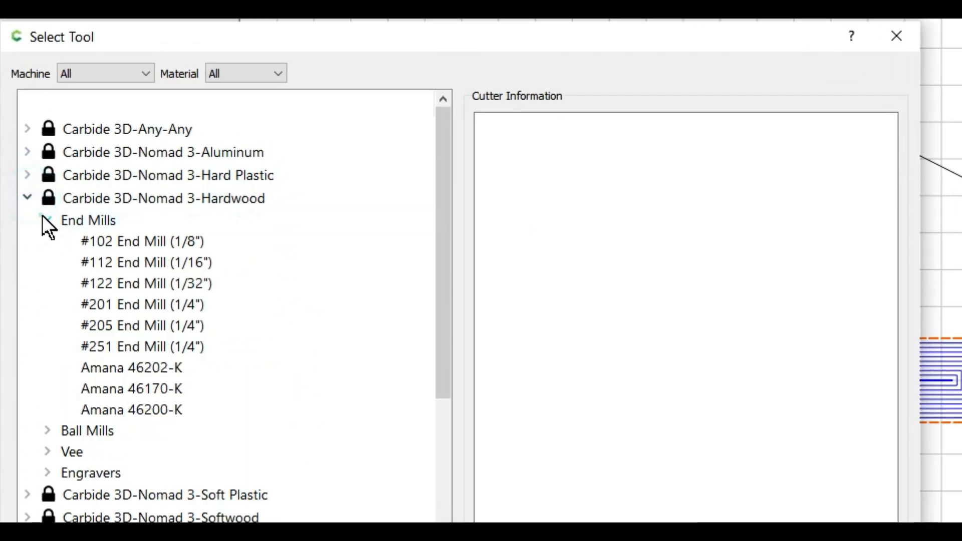
left_click(112, 239)
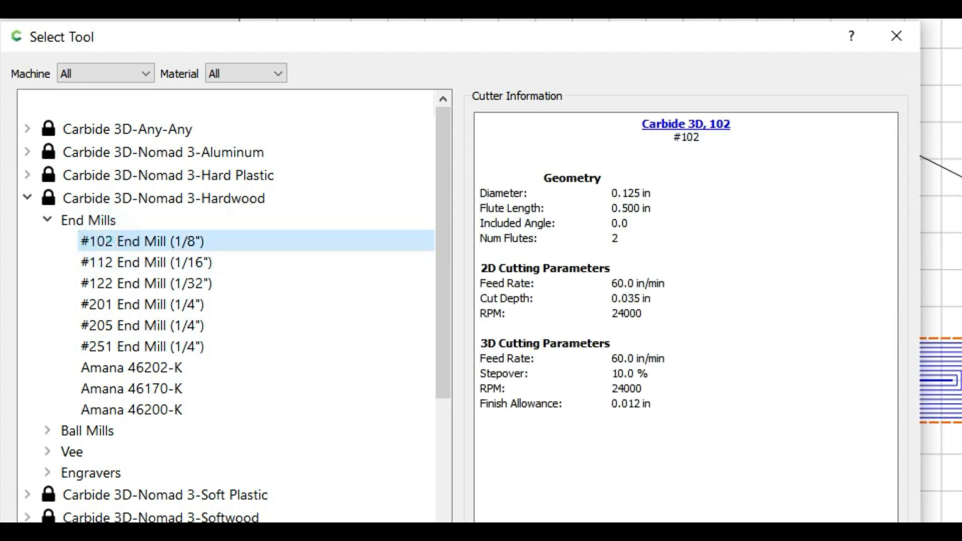
key("Return")
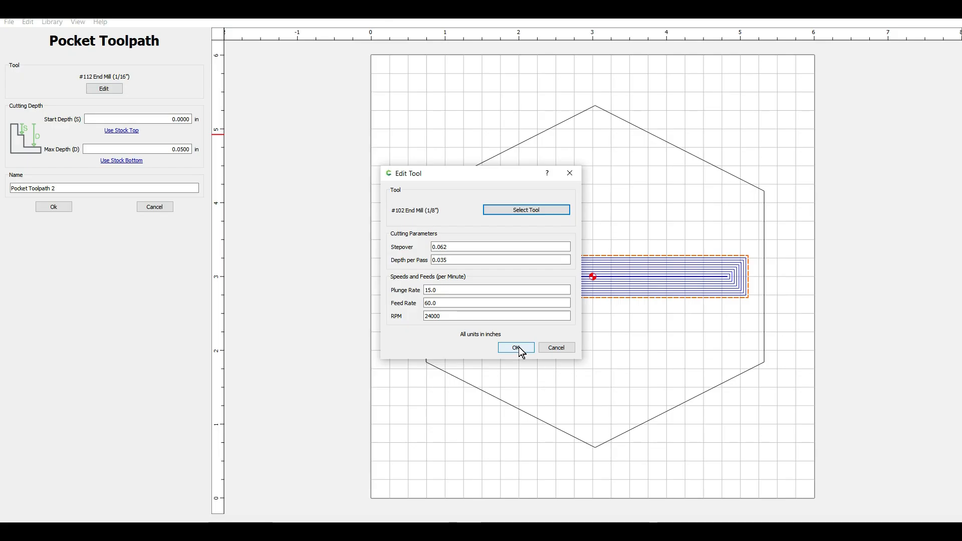
left_click(530, 519)
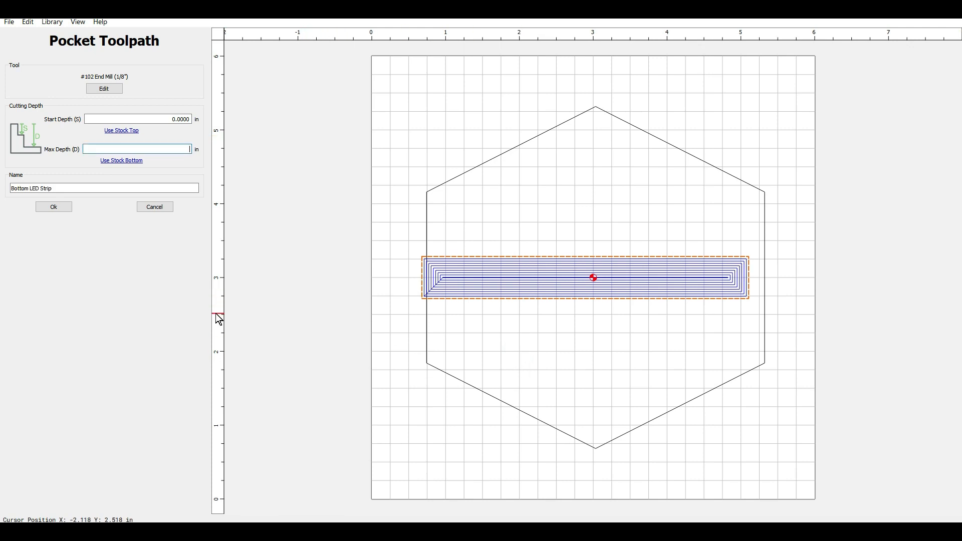
Step: Name the pocket toolpath Bottom LED Strip, set its max depth to .57 in, and create it
type(".57")
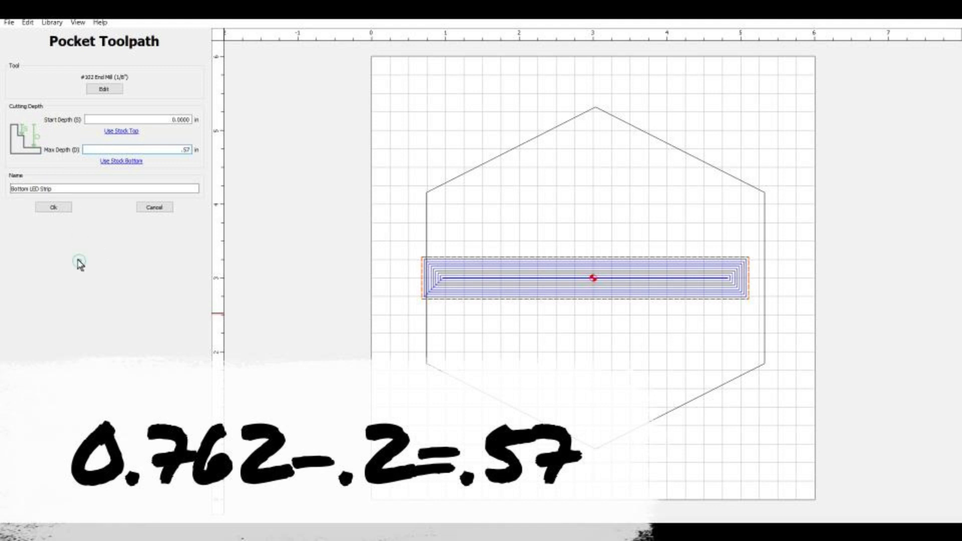
left_click(64, 207)
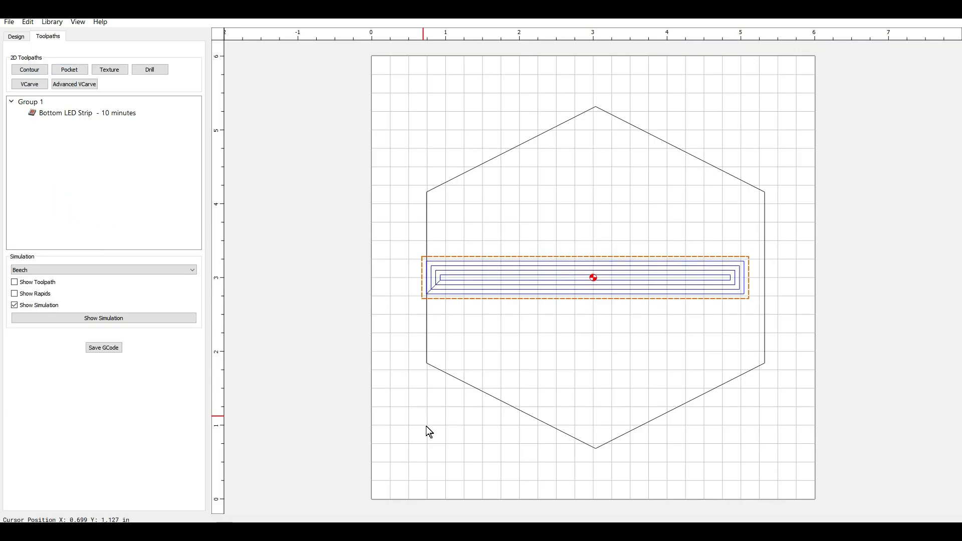
Step: Preview the Bottom LED Strip pocket in the 3D simulation, inspect the slot up close, and return to the 2D drawing
middle_click_drag(385, 419, 381, 400)
left_click_drag(368, 417, 386, 288)
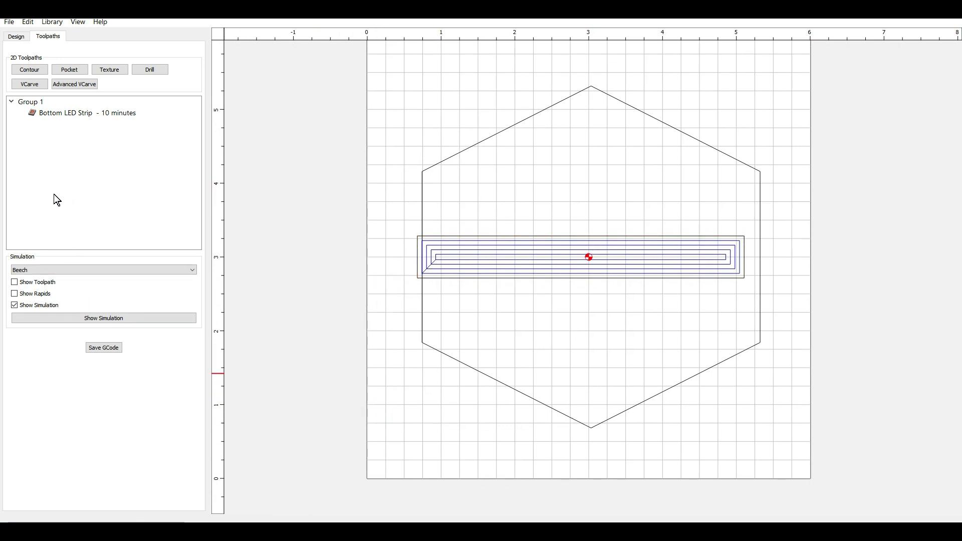
left_click(70, 318)
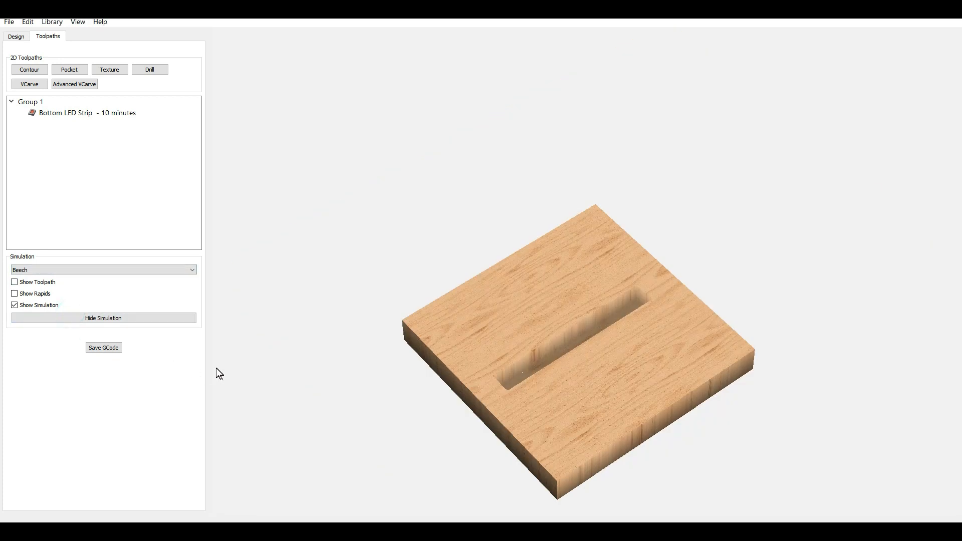
scroll(564, 376, "up", 3)
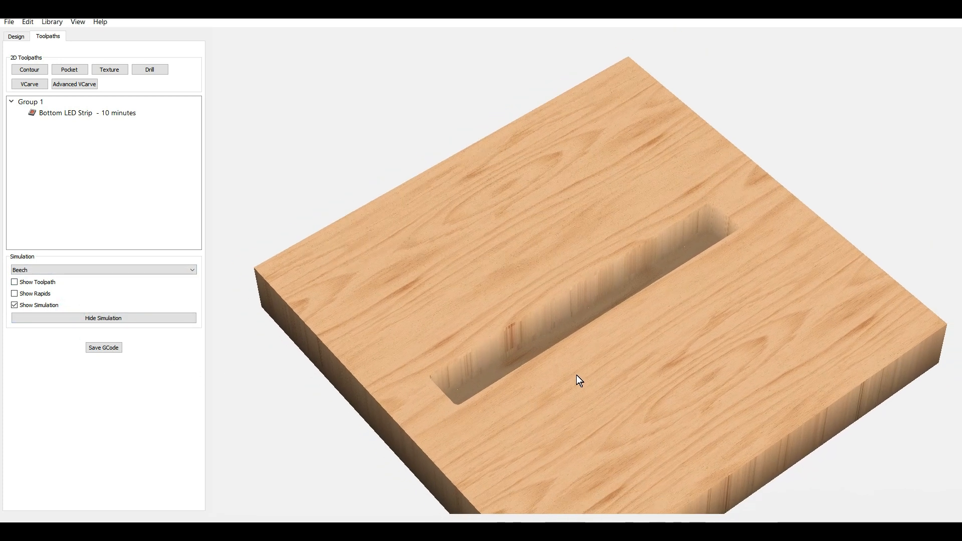
scroll(521, 396, "up", 3)
left_click_drag(513, 393, 452, 322)
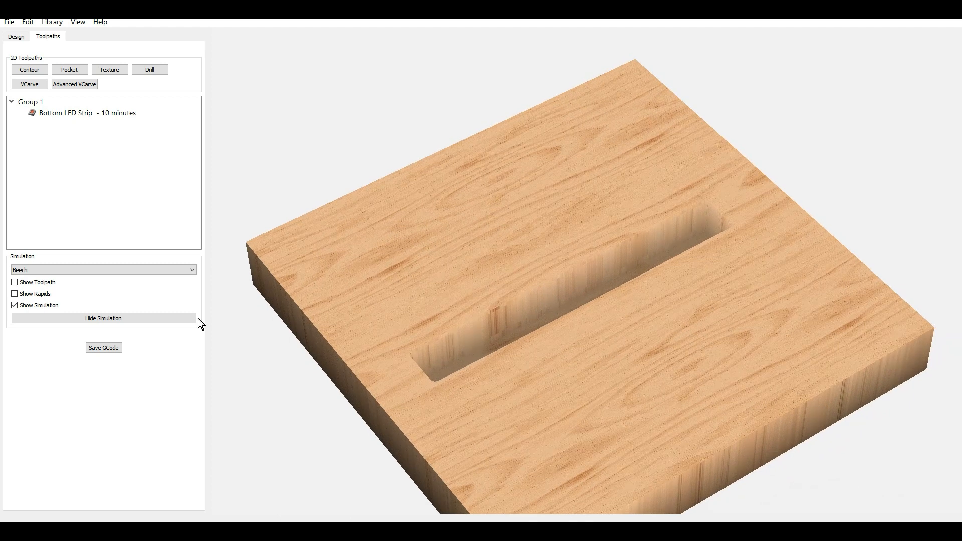
left_click(81, 319)
left_click(123, 191)
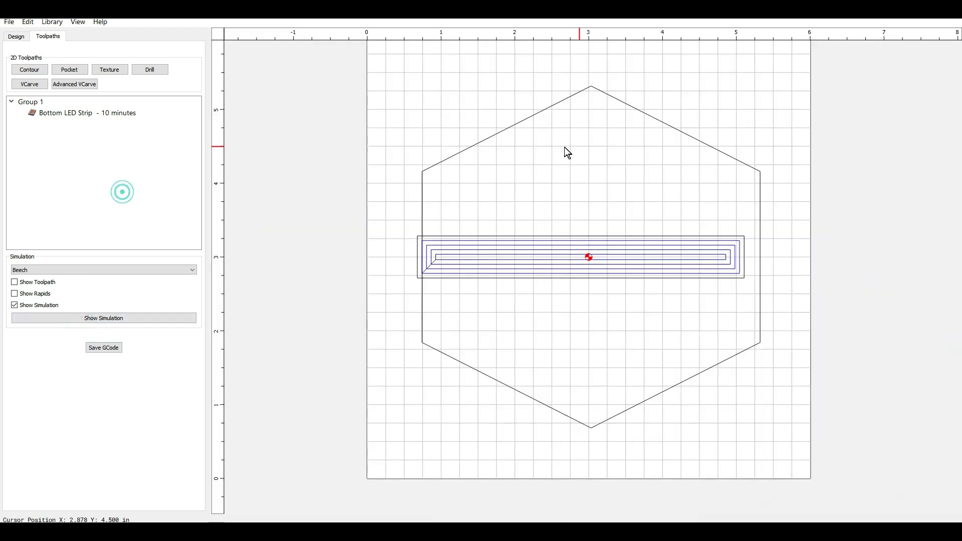
Step: Start a contour toolpath for the hexagon with max depth at the stock bottom (0.7625 in) and offset direction Outside / Right
left_click(539, 117)
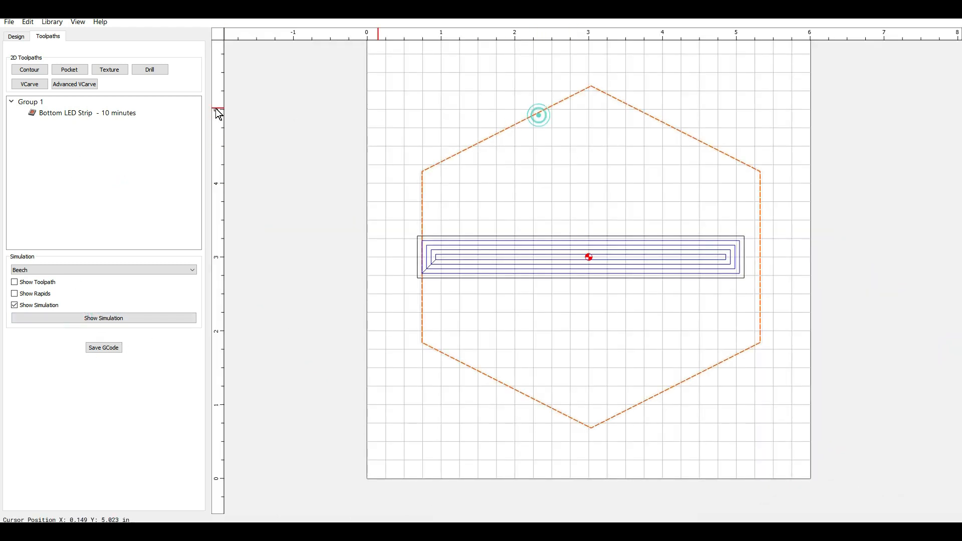
left_click(33, 73)
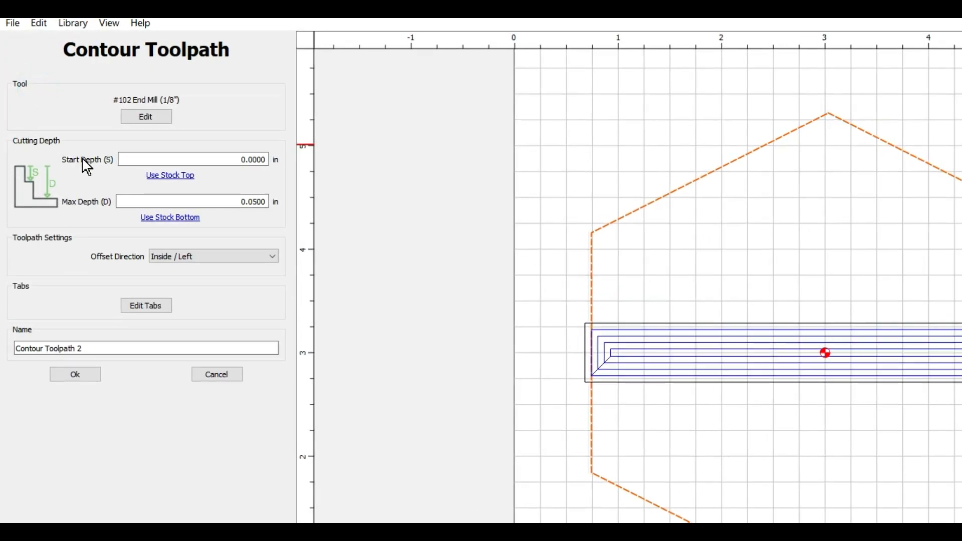
left_click(197, 244)
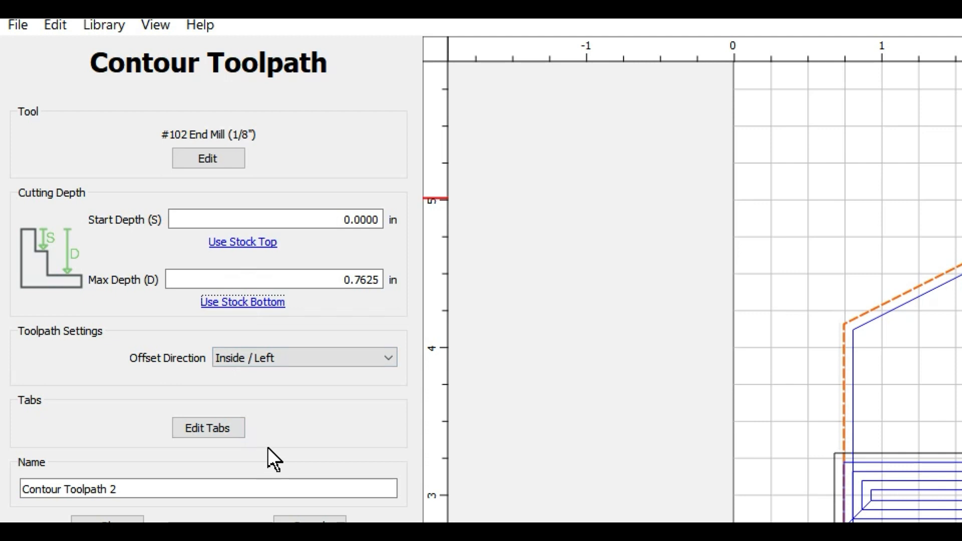
left_click(314, 357)
left_click(303, 369)
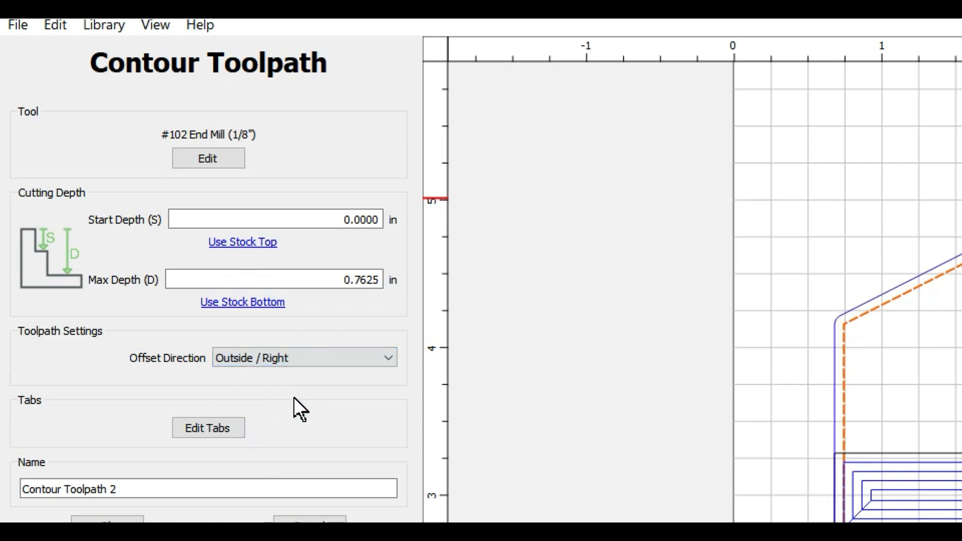
Step: Add four holding tabs to the hexagon contour, one on each of its slanted edges
left_click(236, 426)
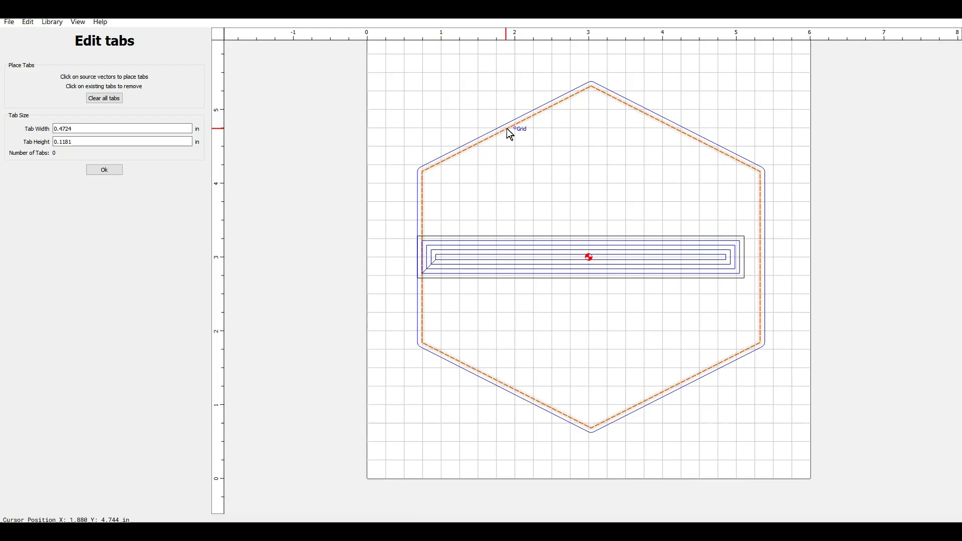
left_click(508, 129)
left_click(687, 383)
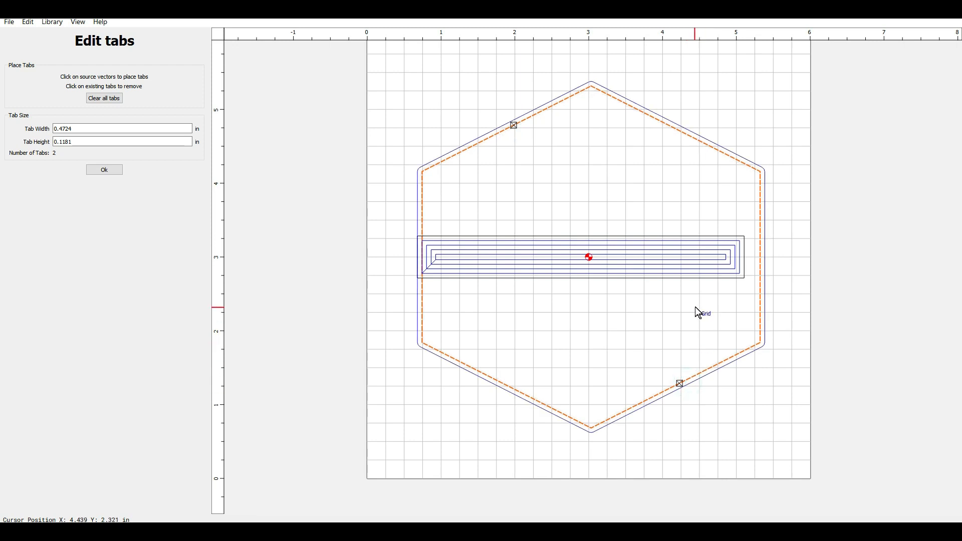
left_click(687, 131)
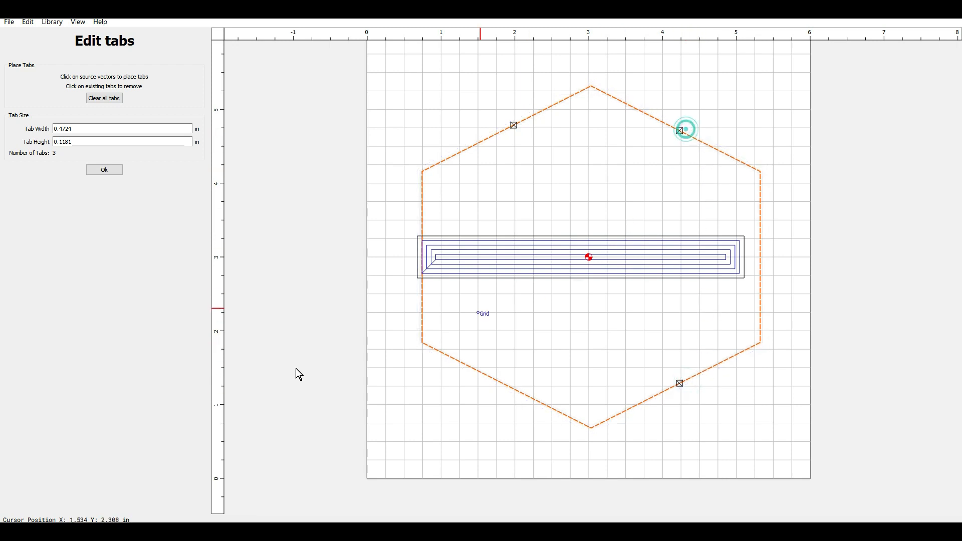
left_click(490, 385)
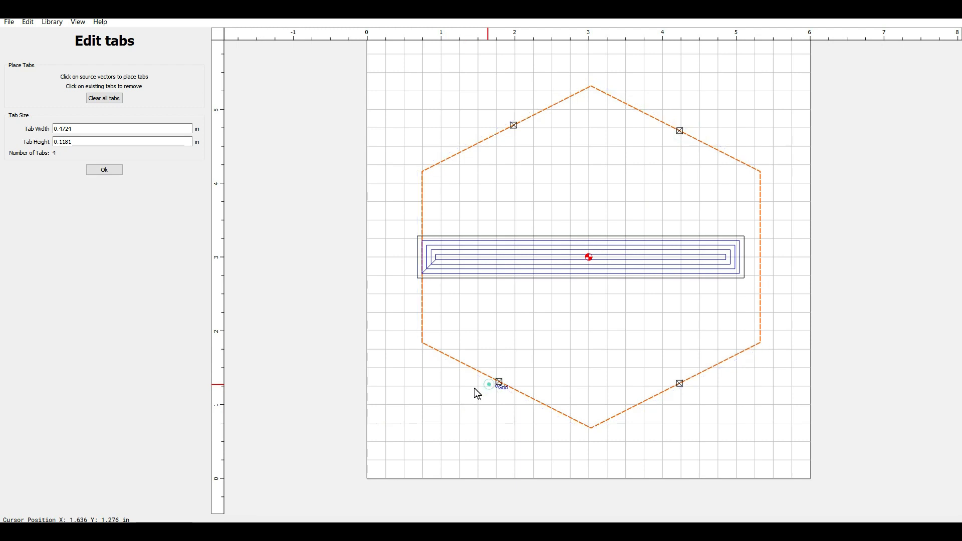
left_click(102, 171)
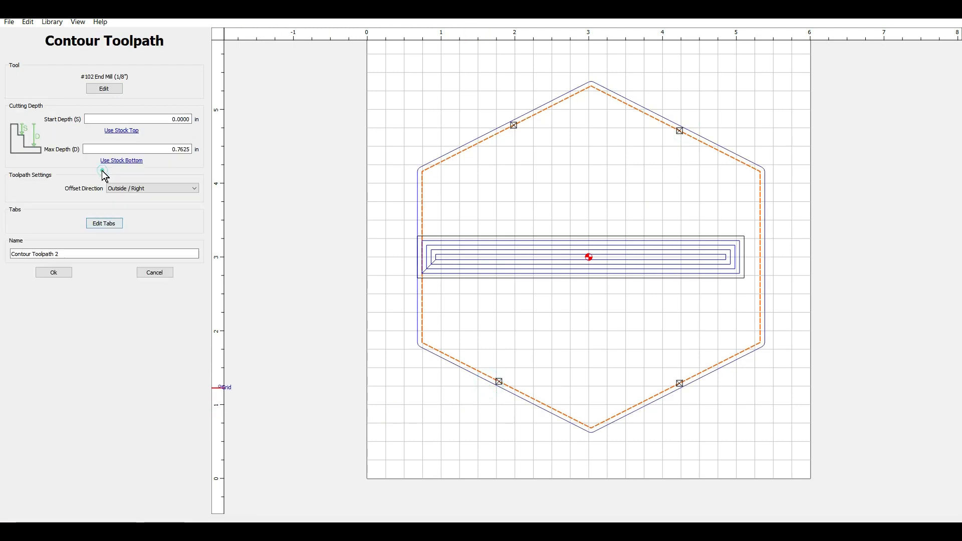
Step: Name the contour toolpath Cutout Toolpath and create it
triple_click(70, 254)
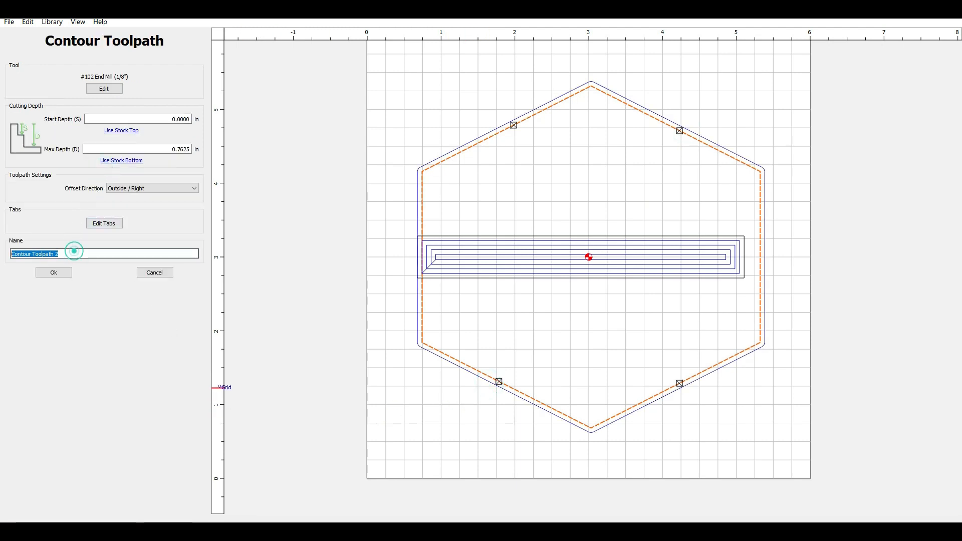
type("C")
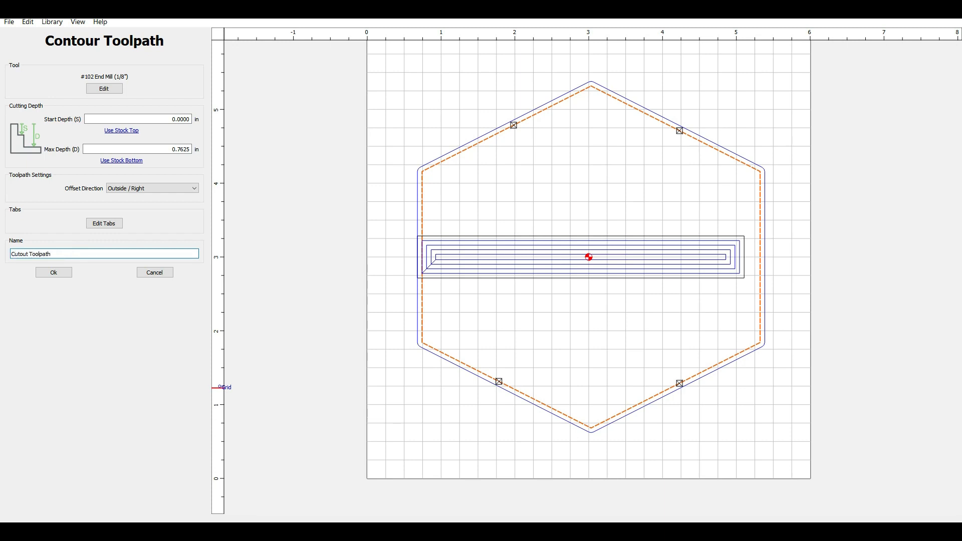
left_click(53, 273)
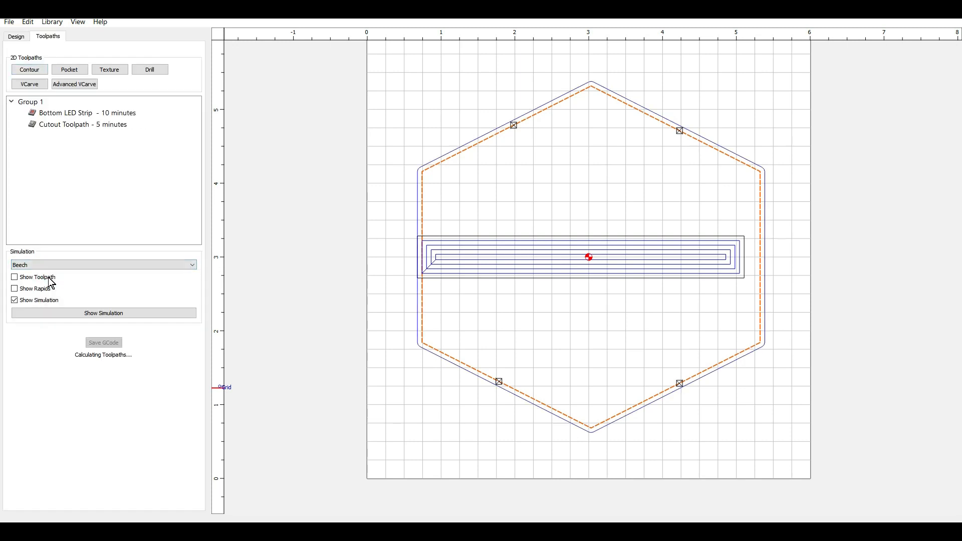
Step: Simulate both toolpaths in 3D and inspect the hexagon cutout, its tabs and the LED slot from above
left_click(85, 319)
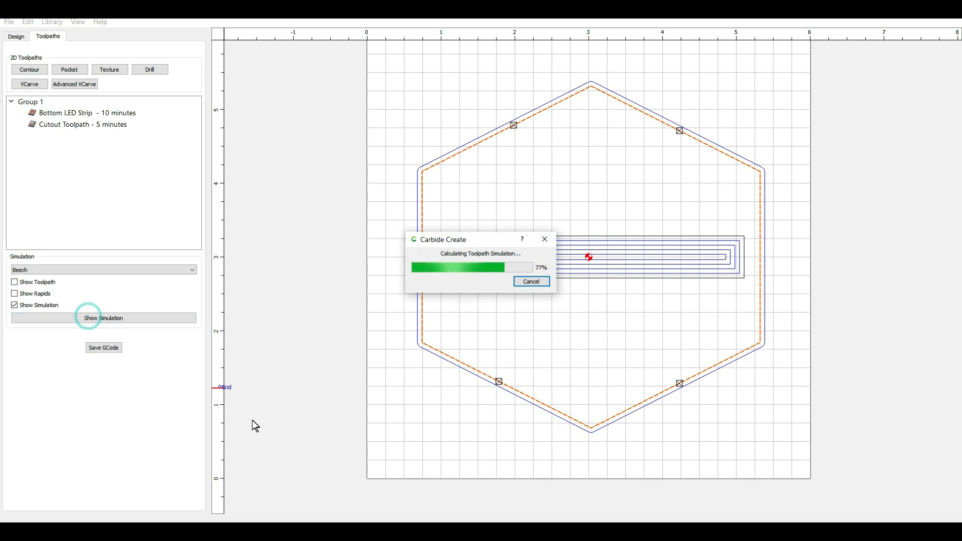
scroll(524, 411, "up", 2)
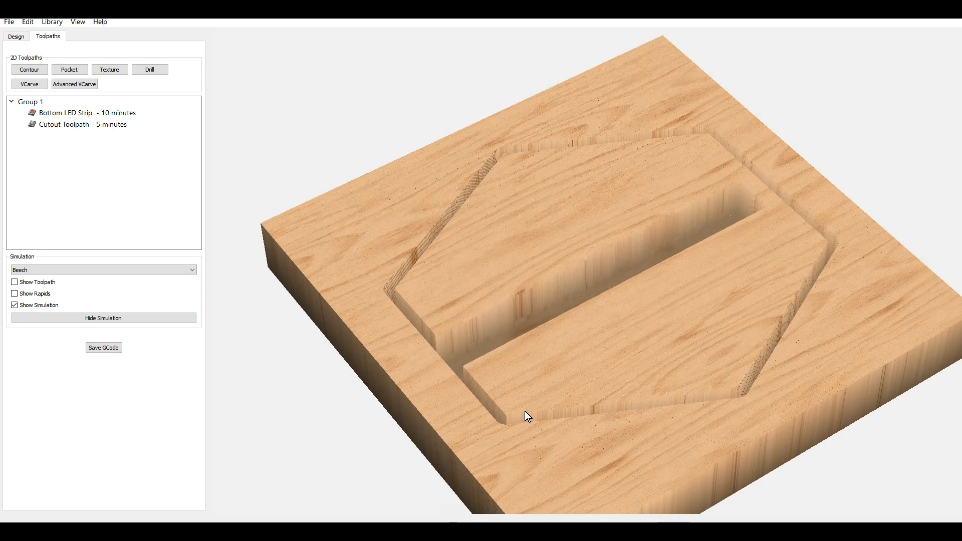
scroll(501, 406, "up", 2)
left_click_drag(408, 393, 487, 516)
left_click_drag(742, 351, 677, 503)
left_click_drag(720, 376, 670, 431)
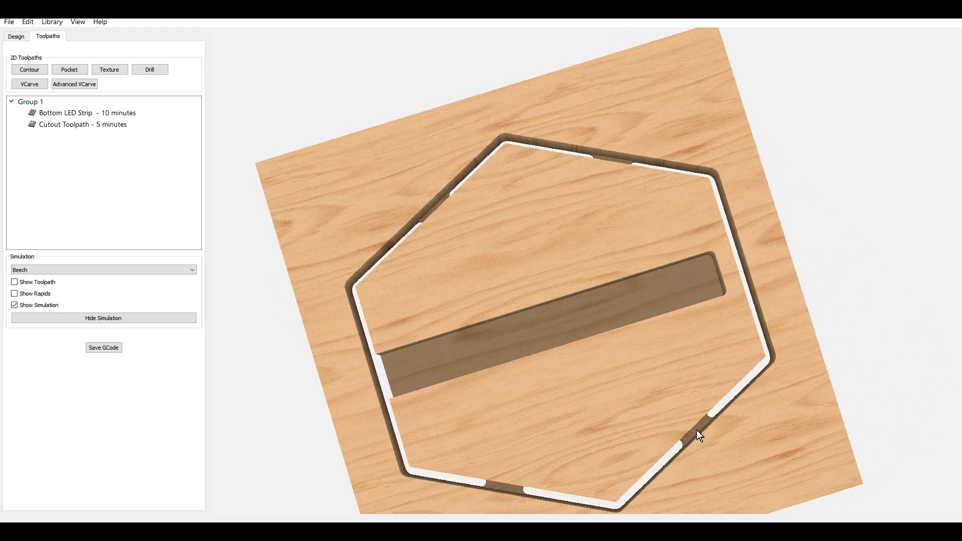